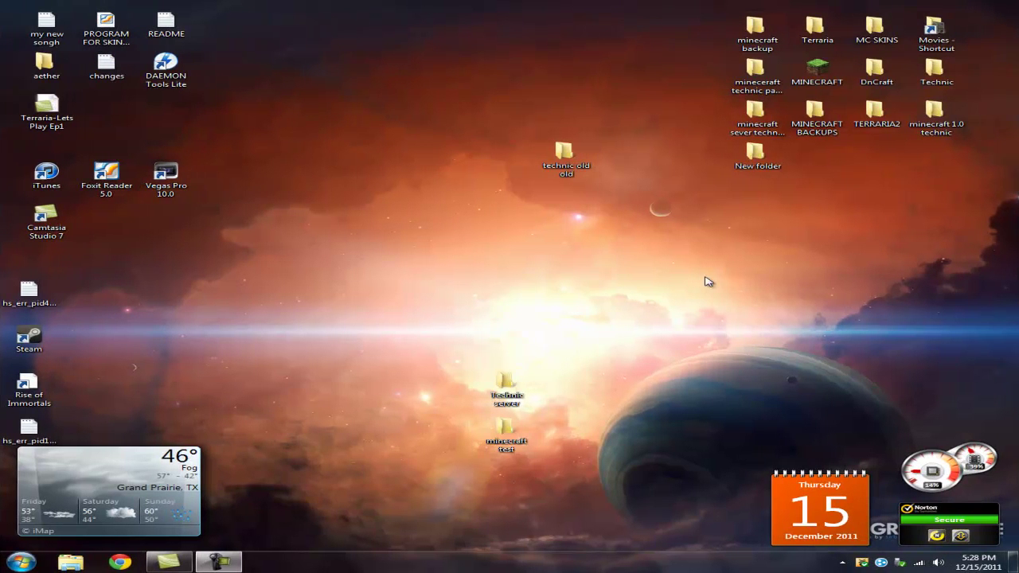
Step: Restore Chrome, which shows the Minecraft Forum topic for the Lux Perpetua adventure map
left_click_drag(431, 279, 281, 291)
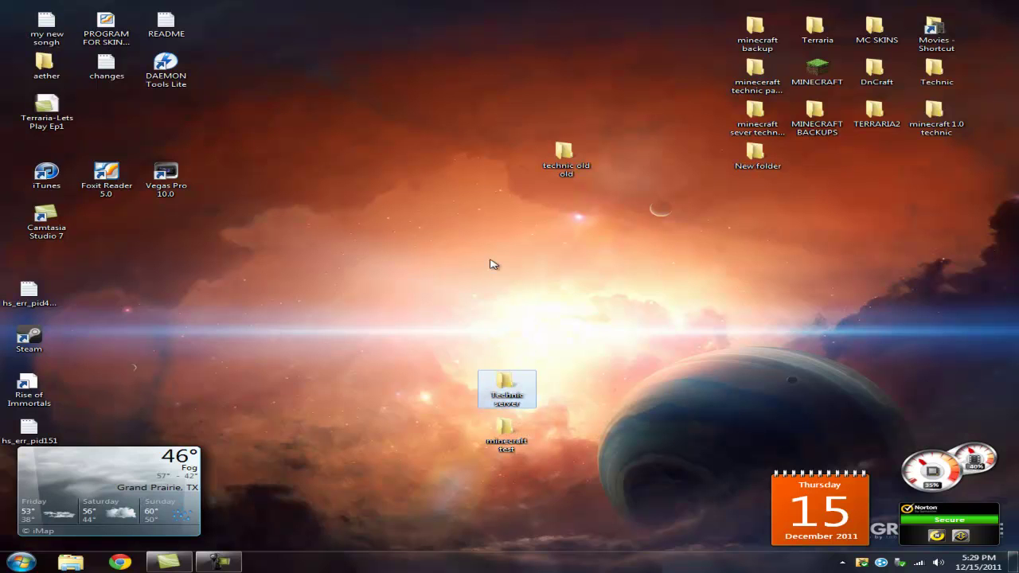
mouse_move(161, 531)
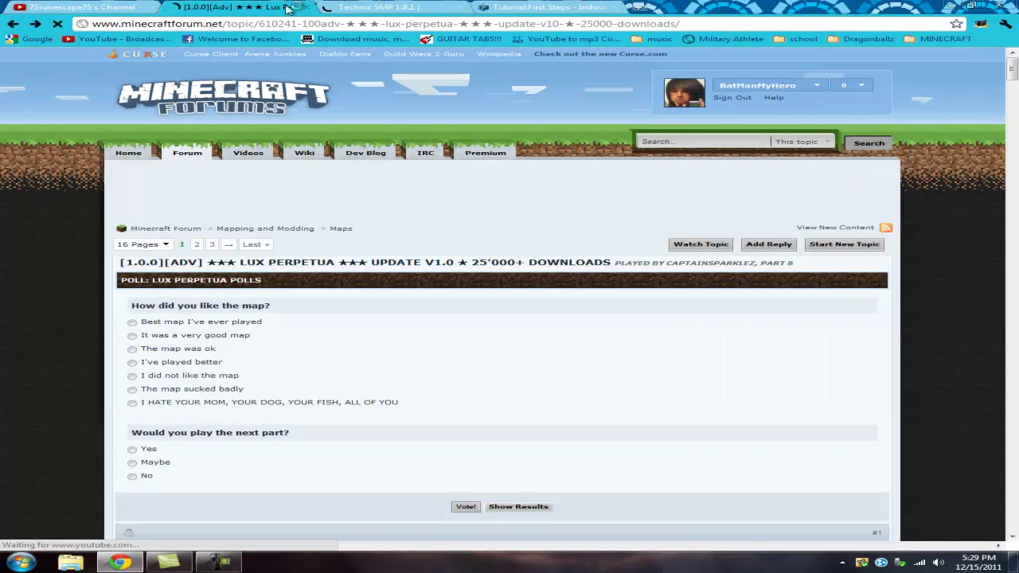
Step: Switch through the open tabs to the Technic SMP 1.8.1 page and scroll through its comments
left_click(143, 7)
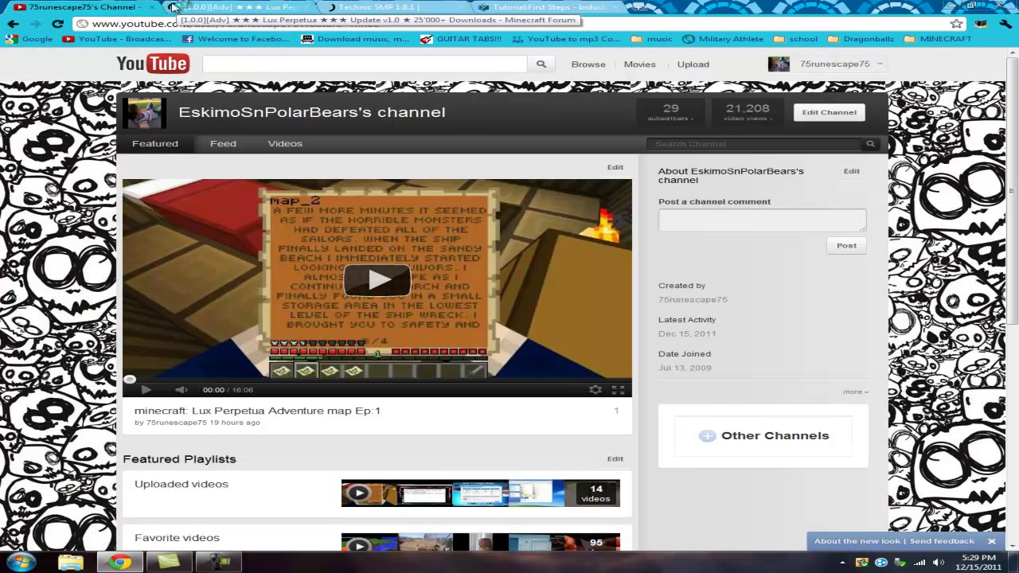
left_click(514, 7)
left_click(391, 8)
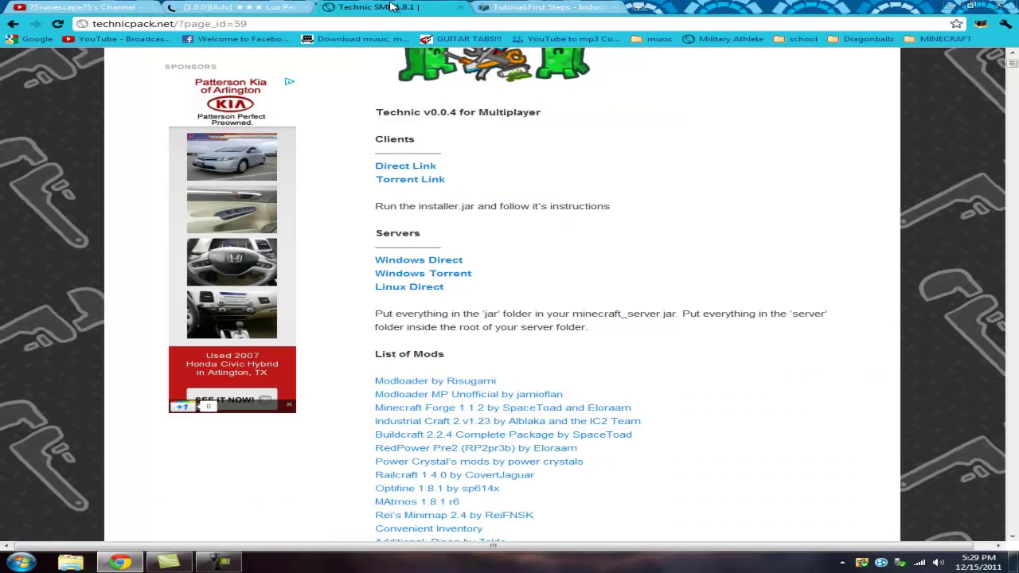
scroll(586, 230, "up", 3)
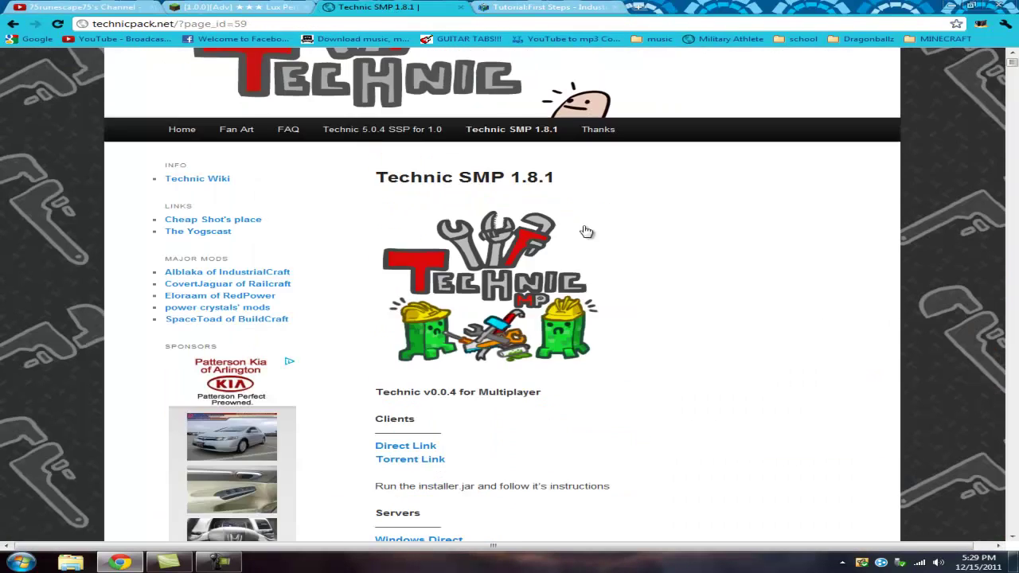
scroll(618, 295, "down", 6)
scroll(632, 326, "down", 10)
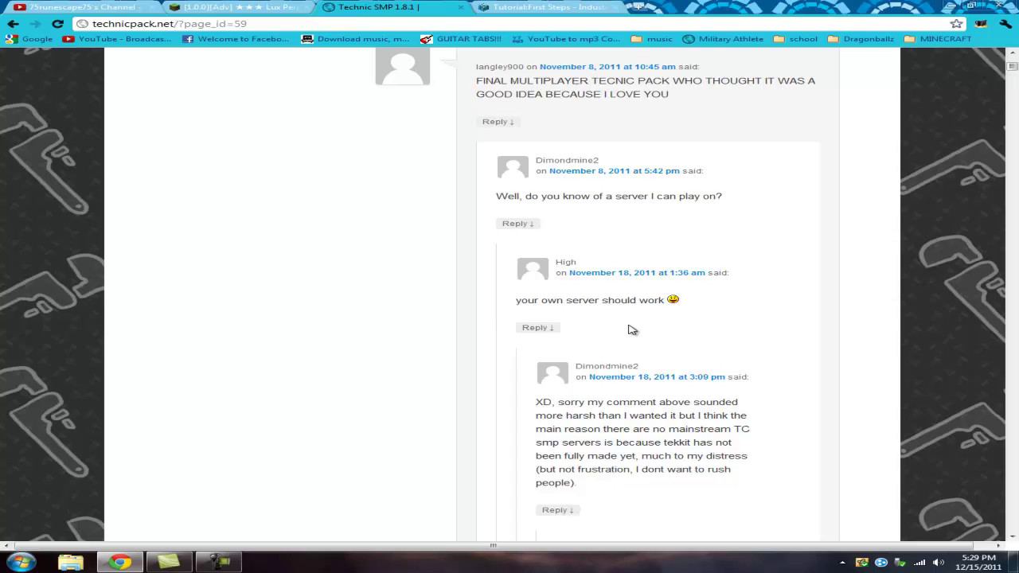
scroll(634, 330, "up", 10)
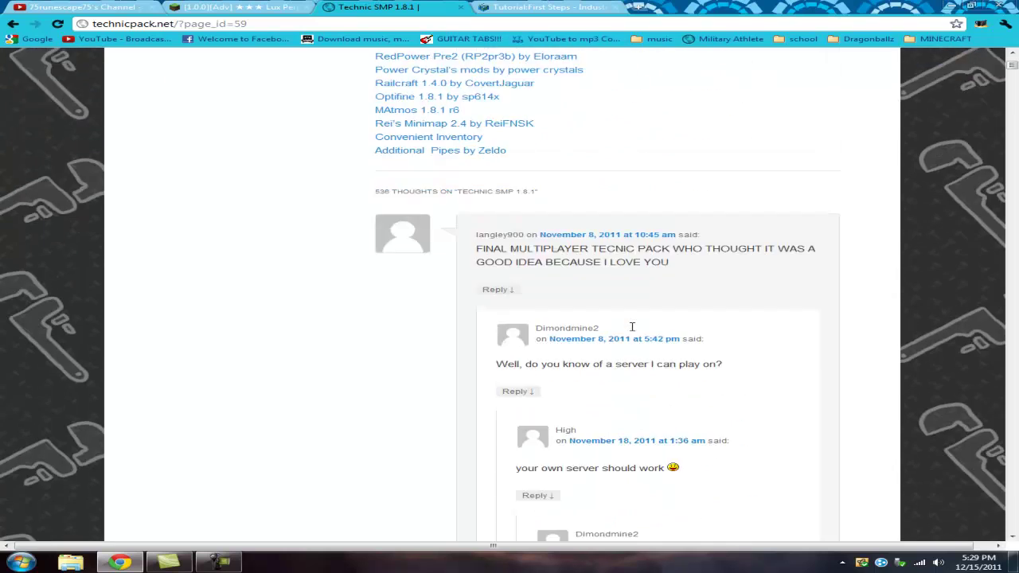
scroll(614, 286, "up", 3)
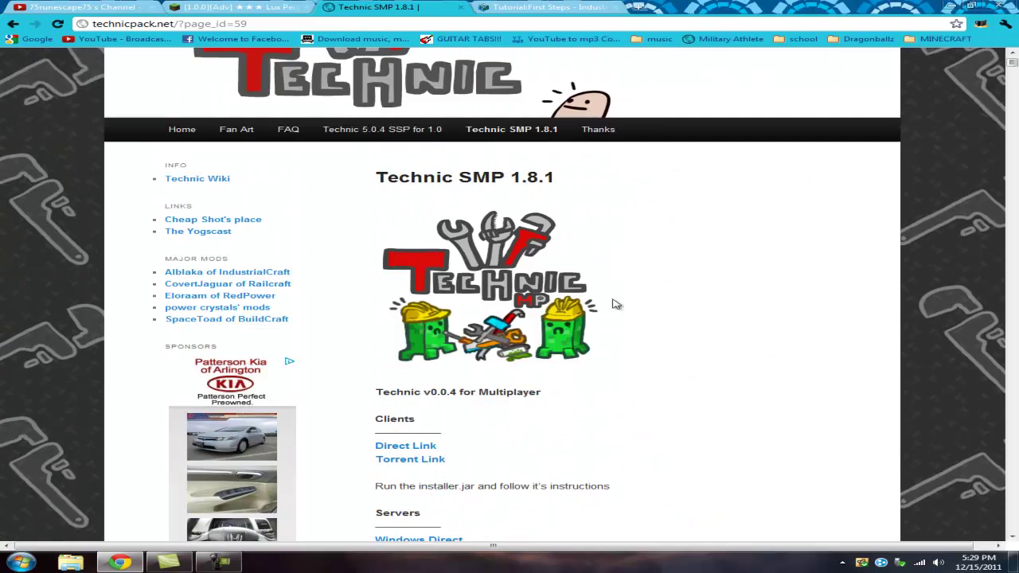
scroll(613, 311, "down", 1)
scroll(605, 311, "up", 2)
Step: Highlight and deselect the Technic SMP heading, then minimize the browser
left_click_drag(379, 237, 544, 223)
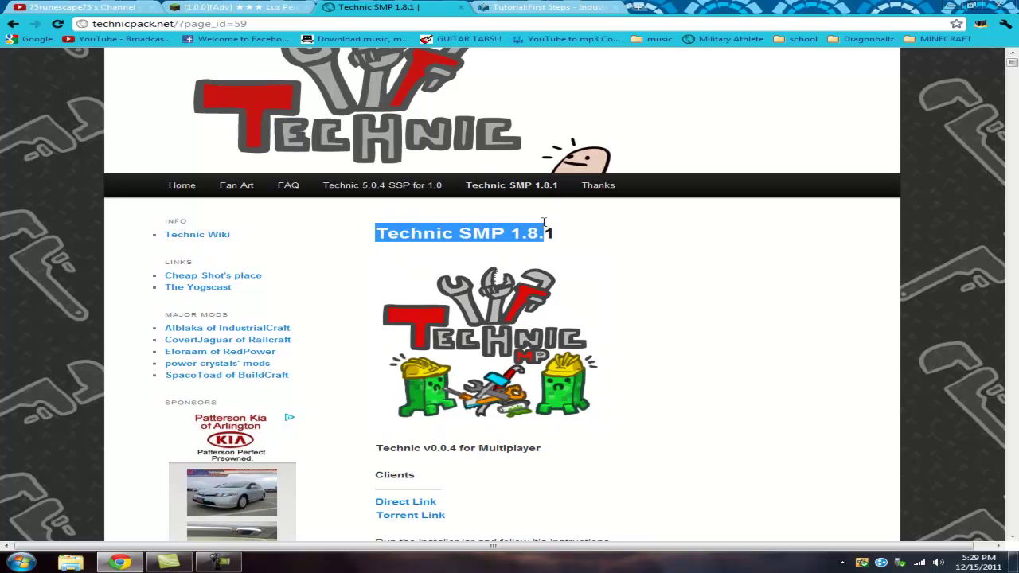
left_click(603, 232)
left_click(948, 5)
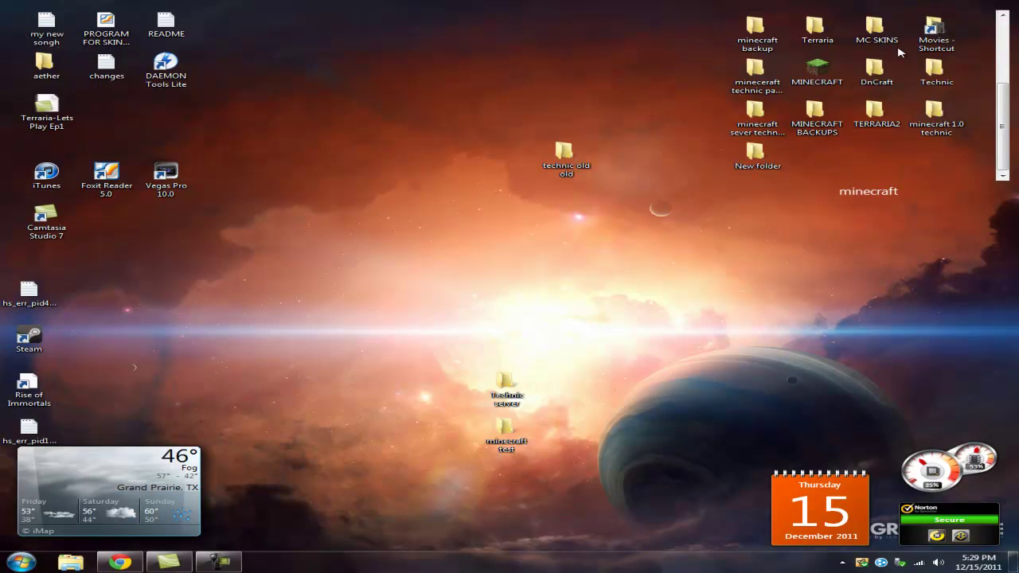
Step: Open .minecraft > bin to check minecraft.jar and minecraft.jar.backup, then close the window
scroll(823, 145, "up", 3)
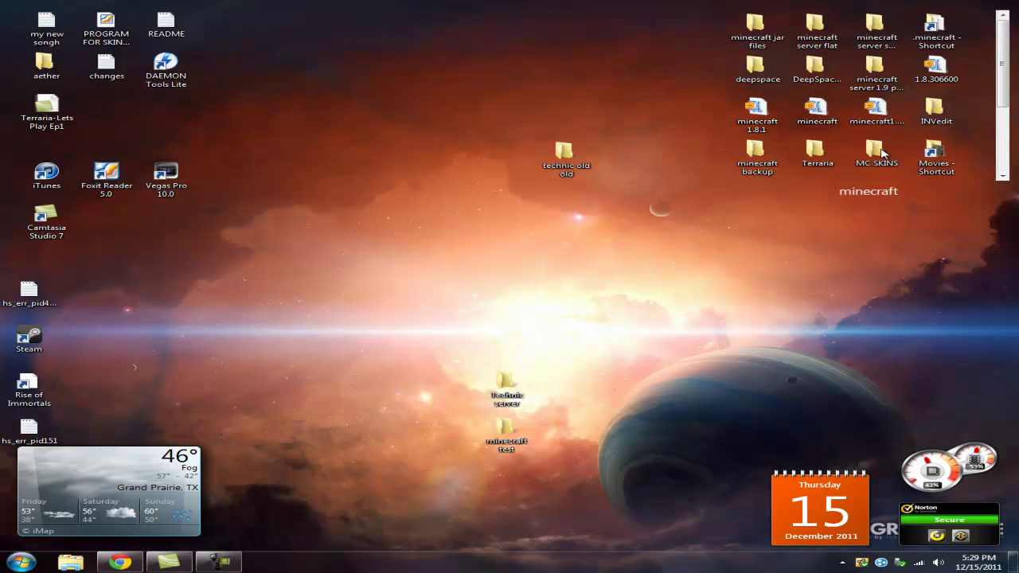
double_click(958, 28)
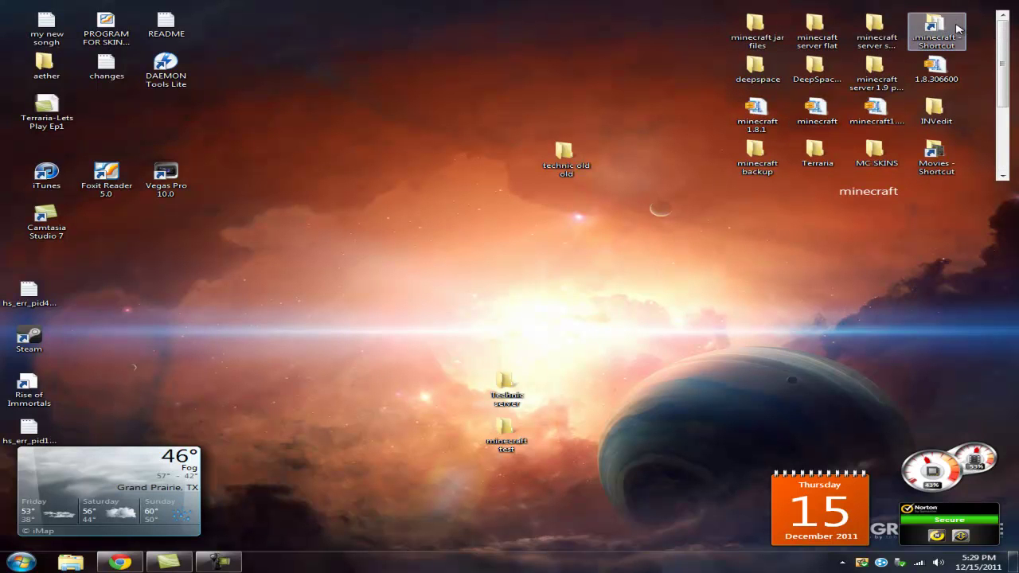
scroll(302, 266, "up", 1)
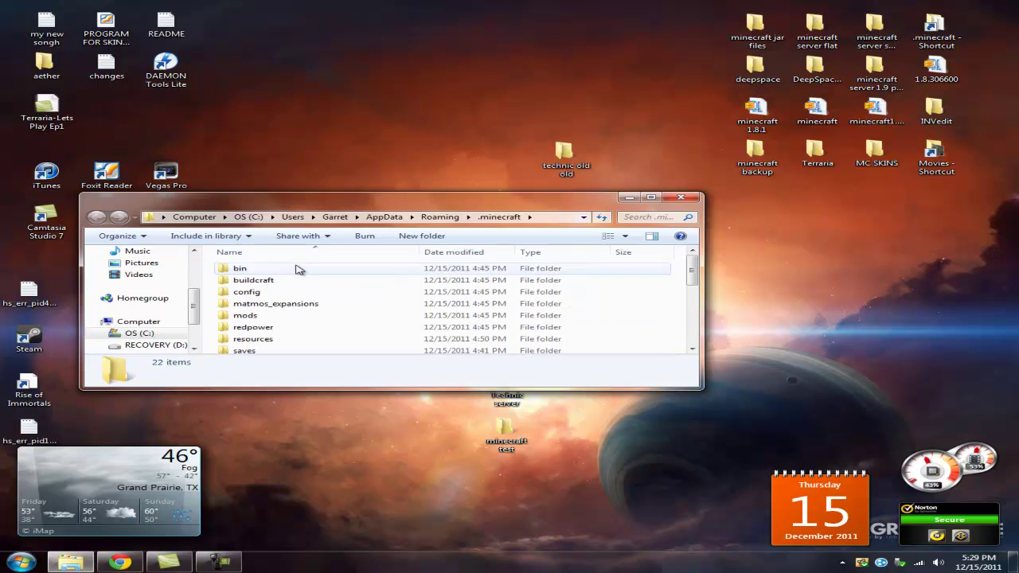
double_click(267, 266)
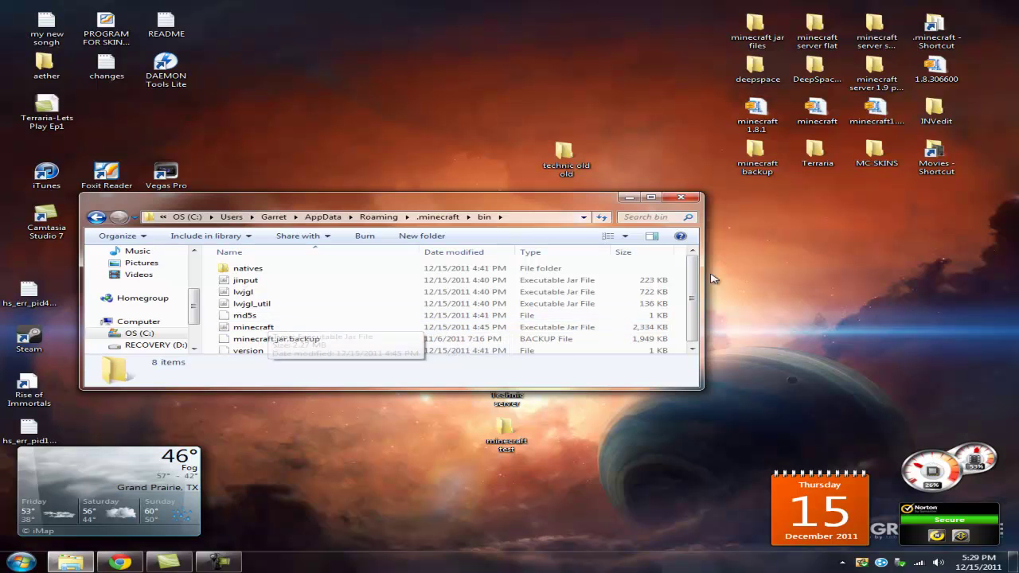
left_click(681, 197)
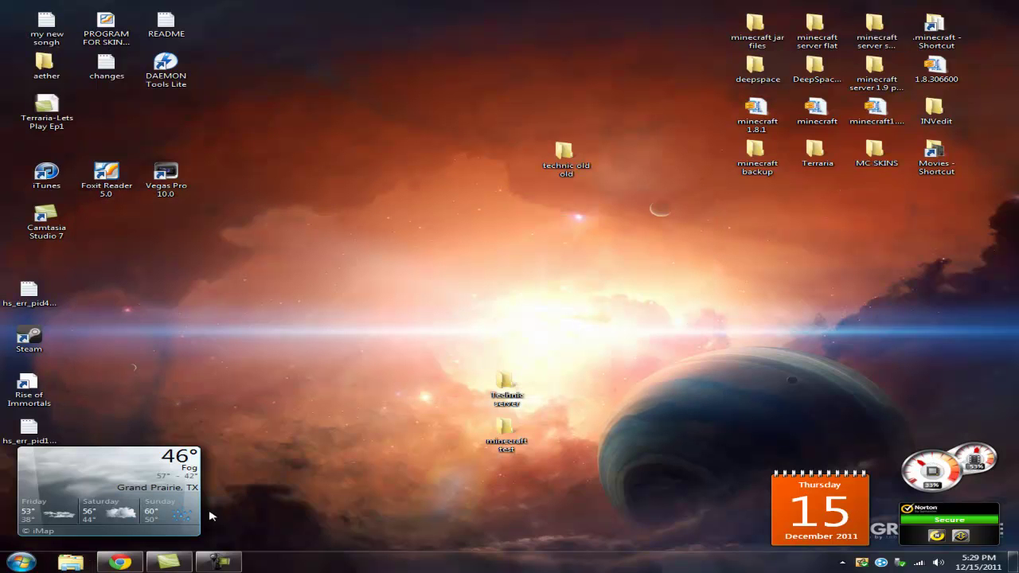
Step: Download the Technic v0.0.4 client from the page's Direct Link, then minimize the browser
left_click(119, 562)
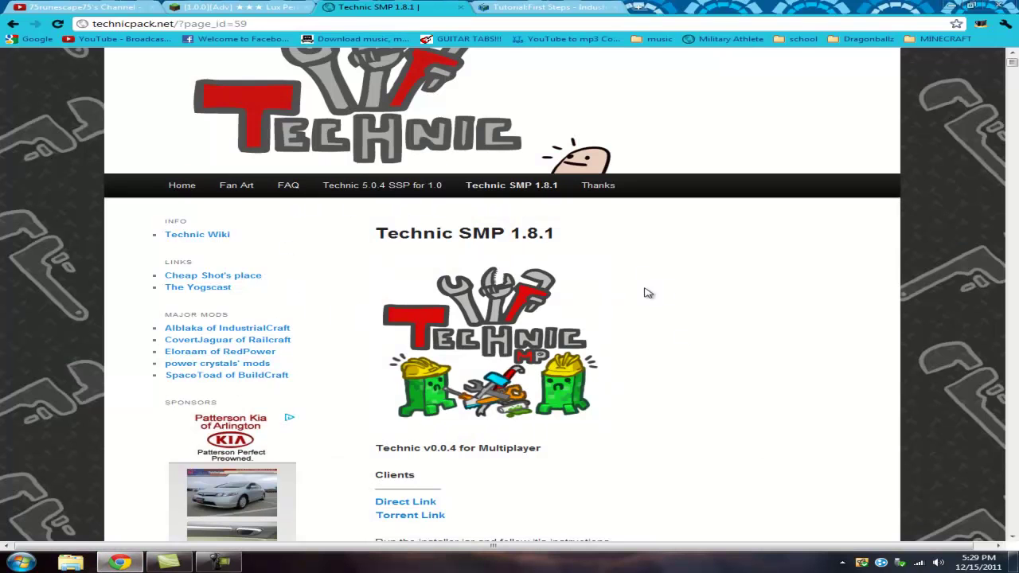
scroll(672, 290, "down", 4)
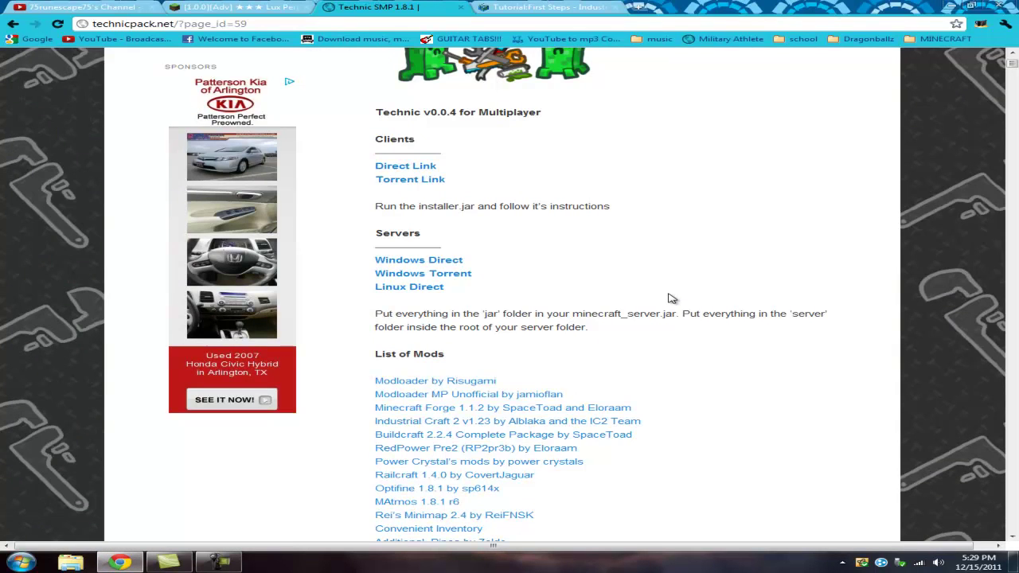
scroll(669, 283, "up", 2)
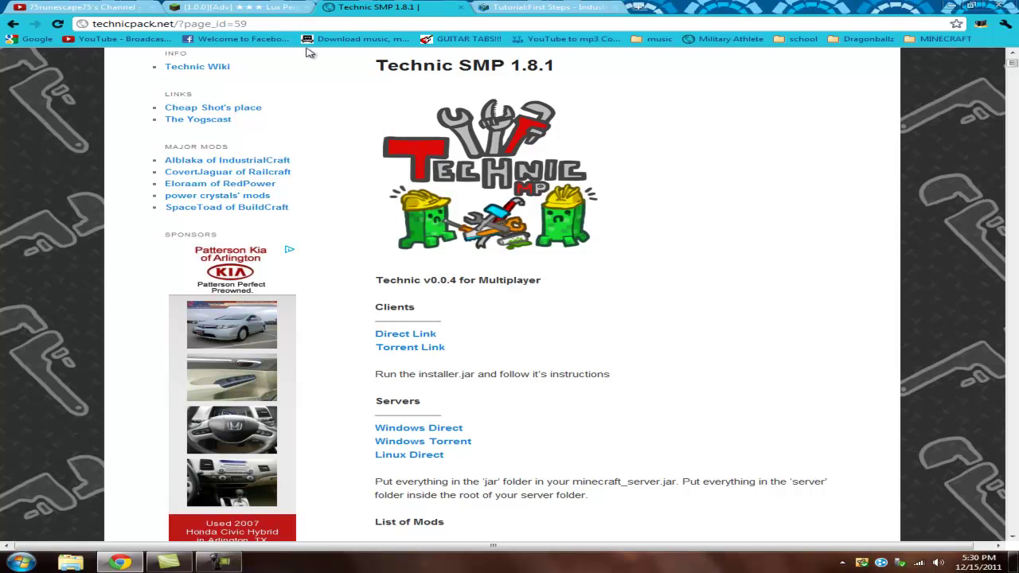
left_click(424, 335)
left_click(948, 5)
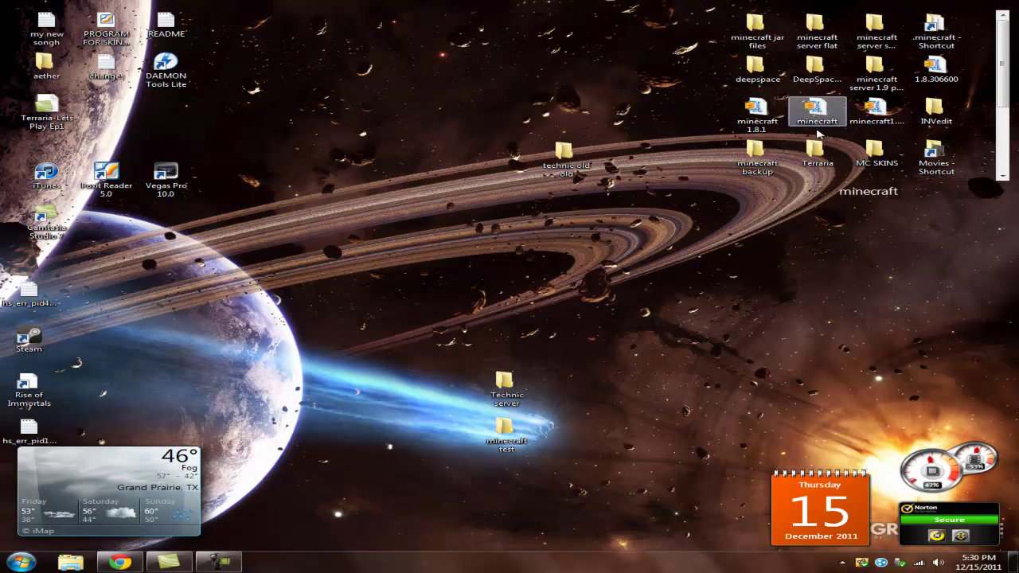
Step: Launch Technic_Installer from the 'technic old old' folder and choose to pick the Minecraft folder manually
double_click(557, 153)
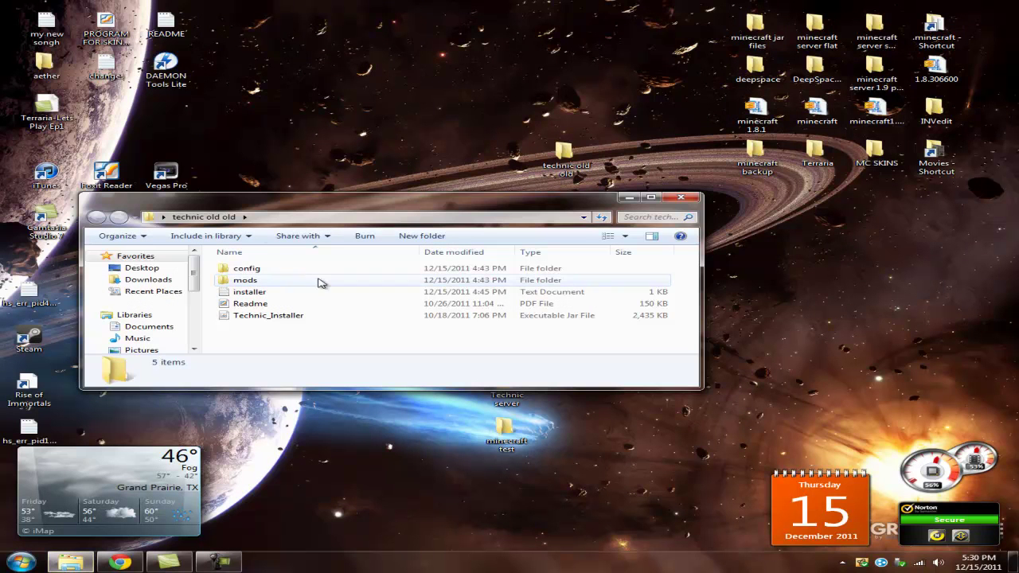
left_click(268, 318)
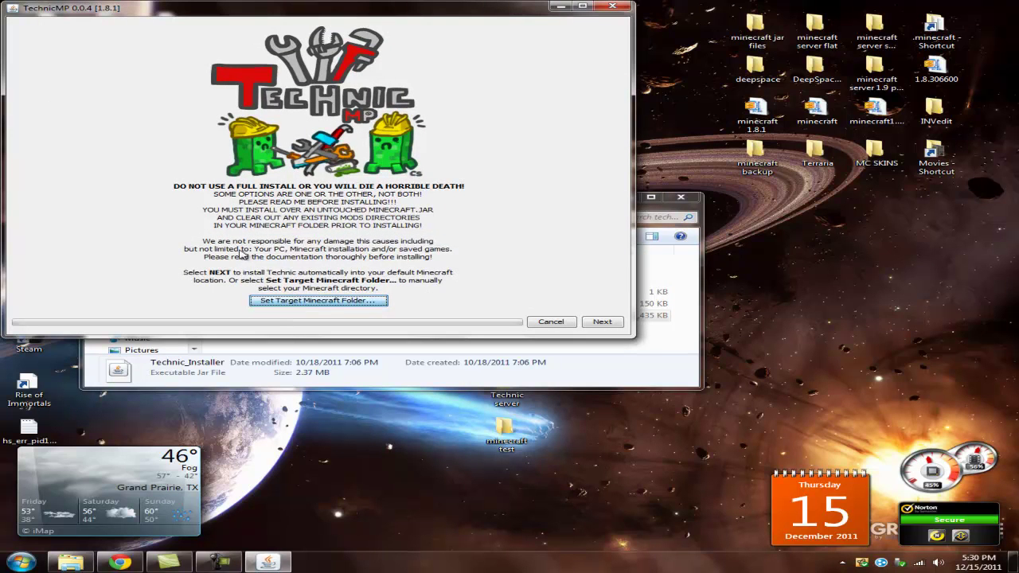
left_click(300, 304)
Step: Browse to the desktop .minecraft folder, then cancel the picker and close the installer
left_click(128, 141)
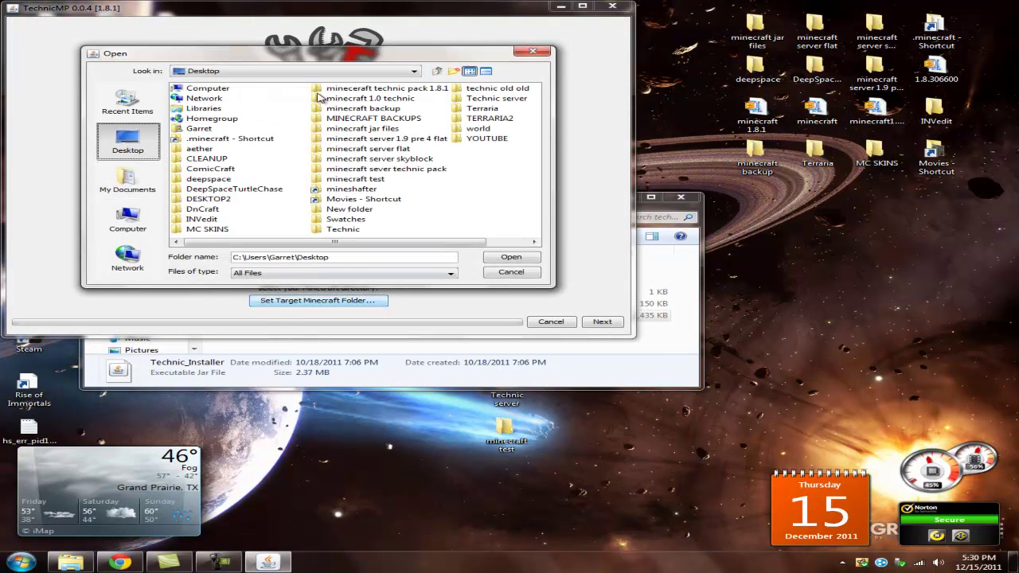
double_click(212, 139)
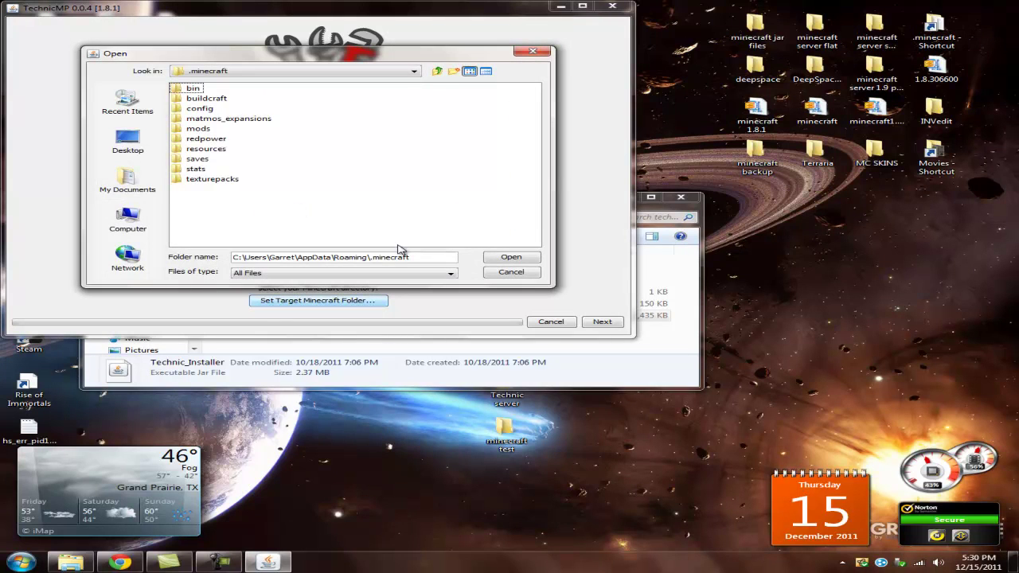
left_click(127, 141)
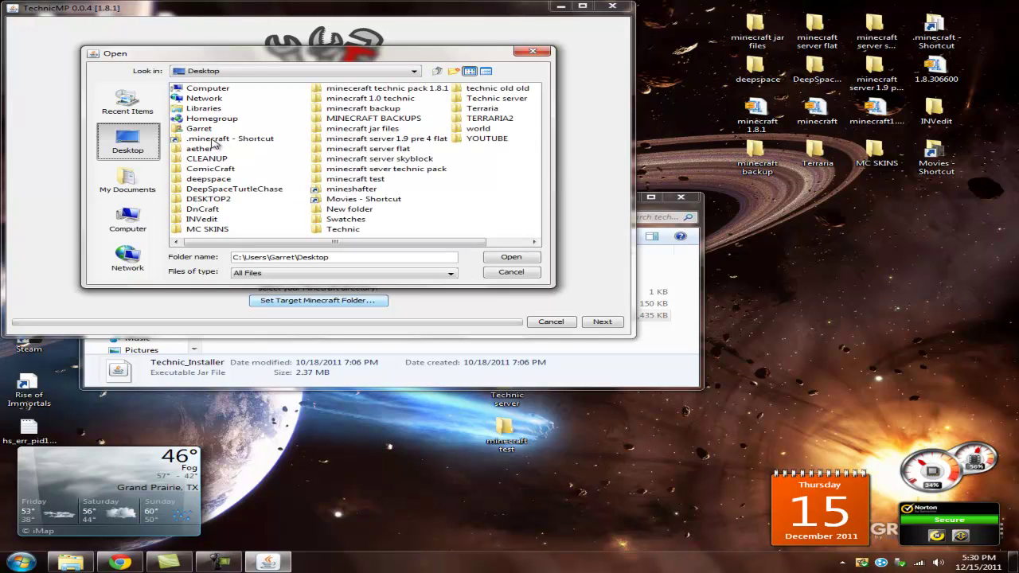
double_click(221, 141)
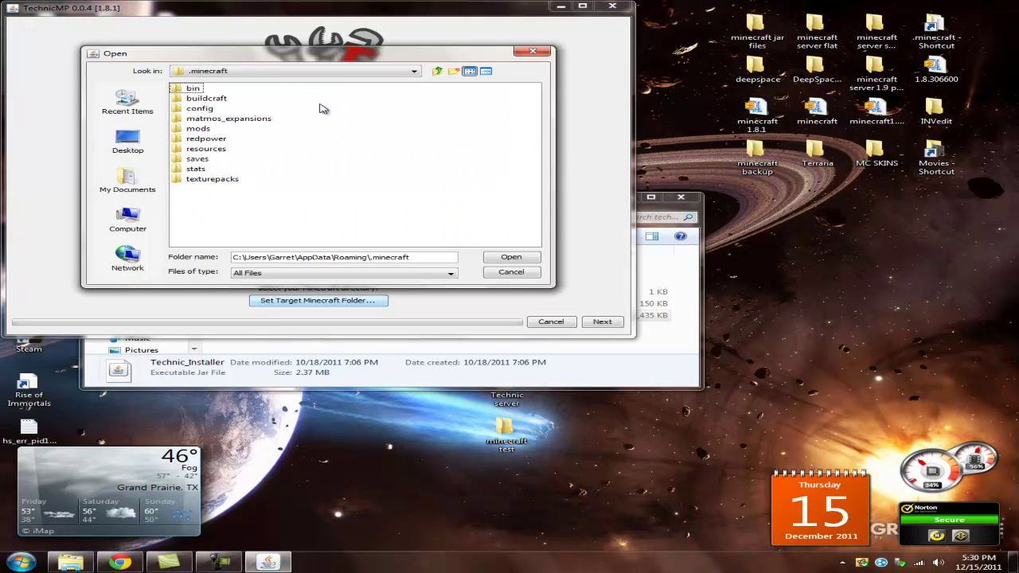
left_click(515, 274)
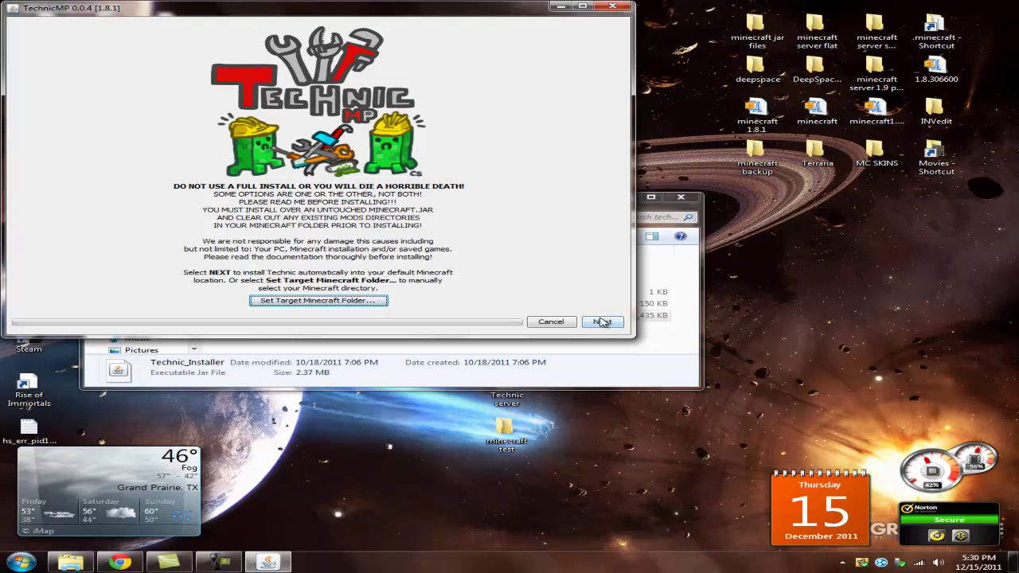
left_click(620, 8)
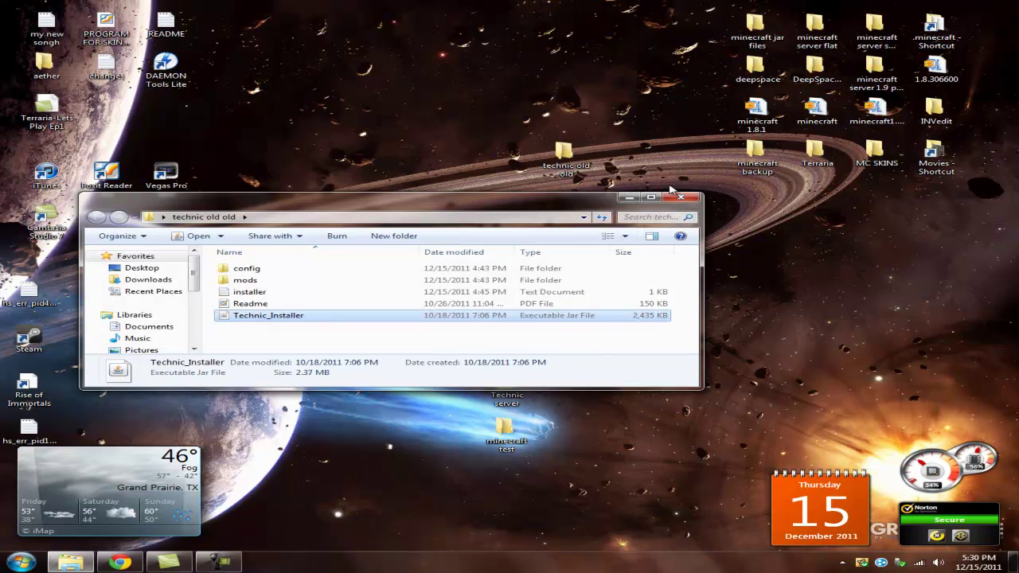
Step: Close the folder and open TechnicMP_0.0.4_Server (1).rar from Chrome's Downloads list
left_click(682, 198)
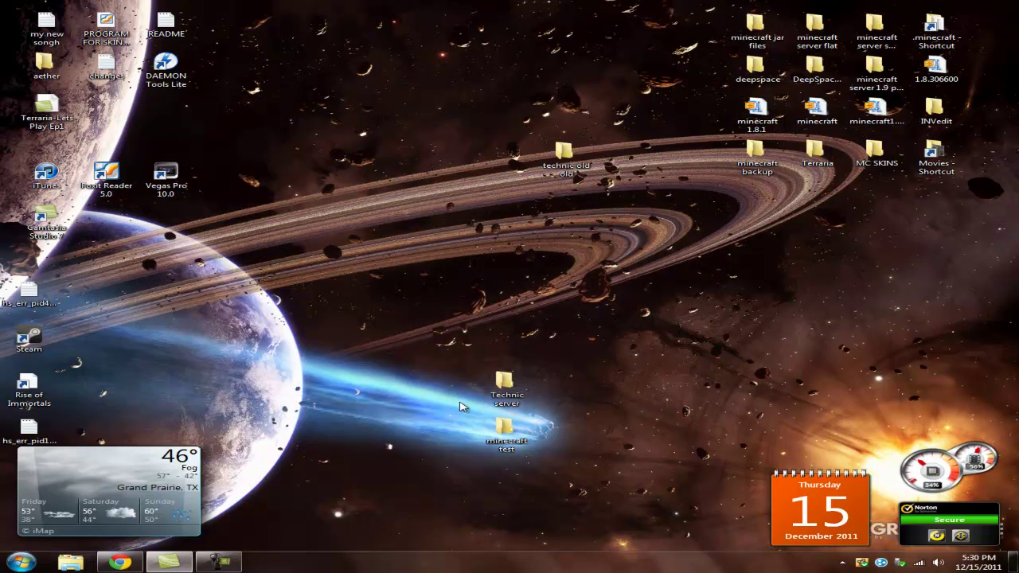
left_click(119, 561)
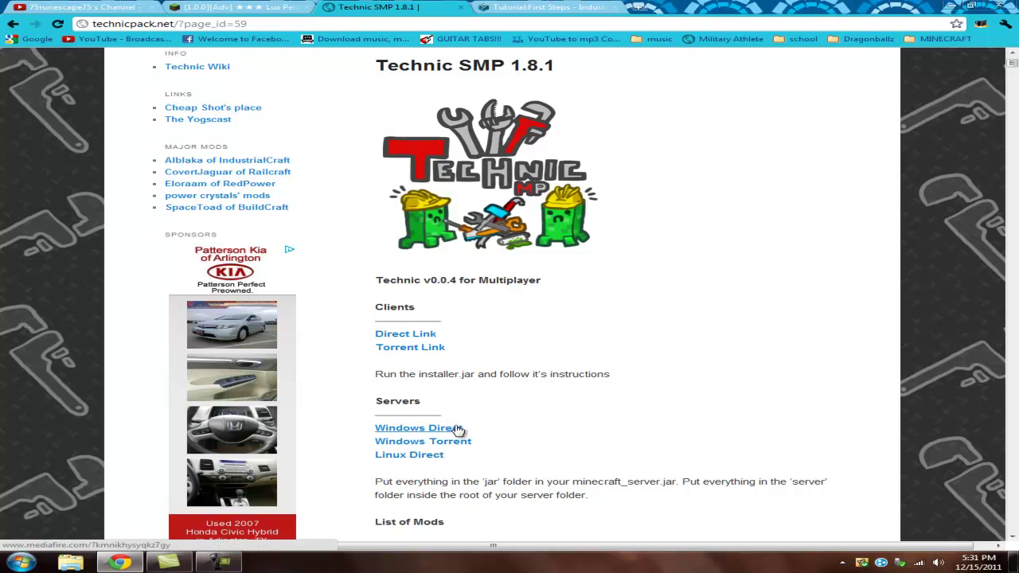
scroll(447, 430, "down", 2)
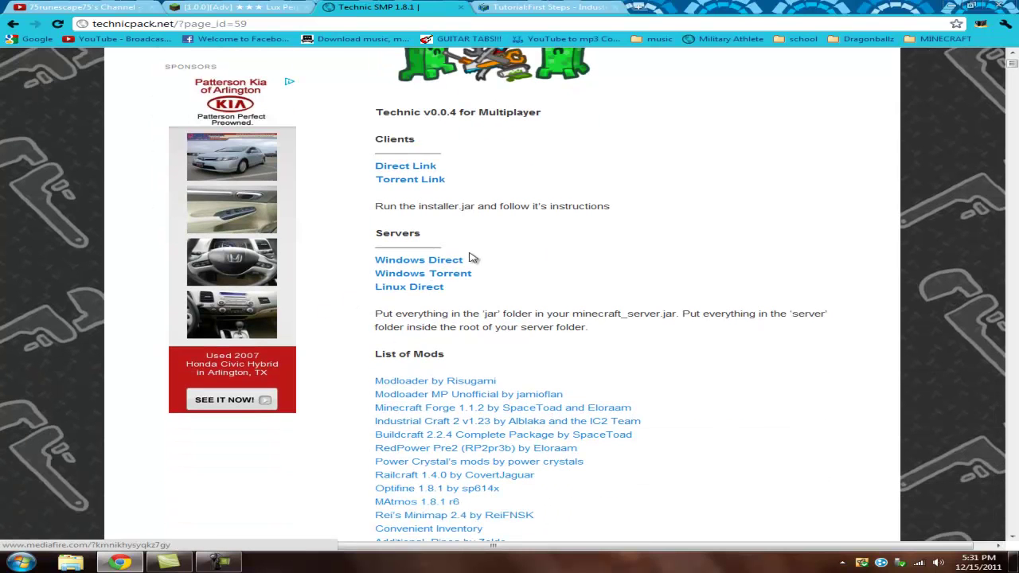
left_click(1001, 25)
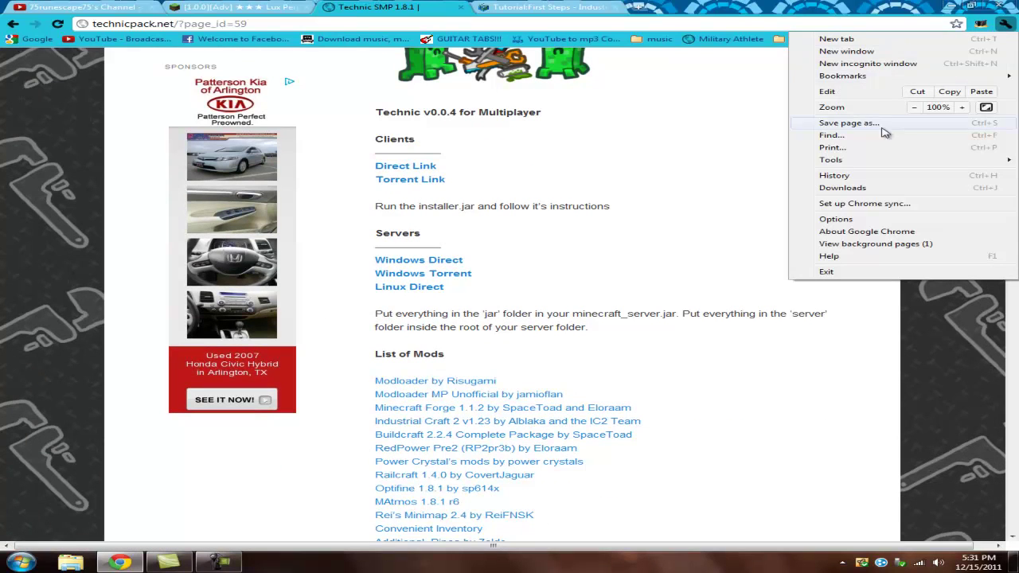
left_click(844, 185)
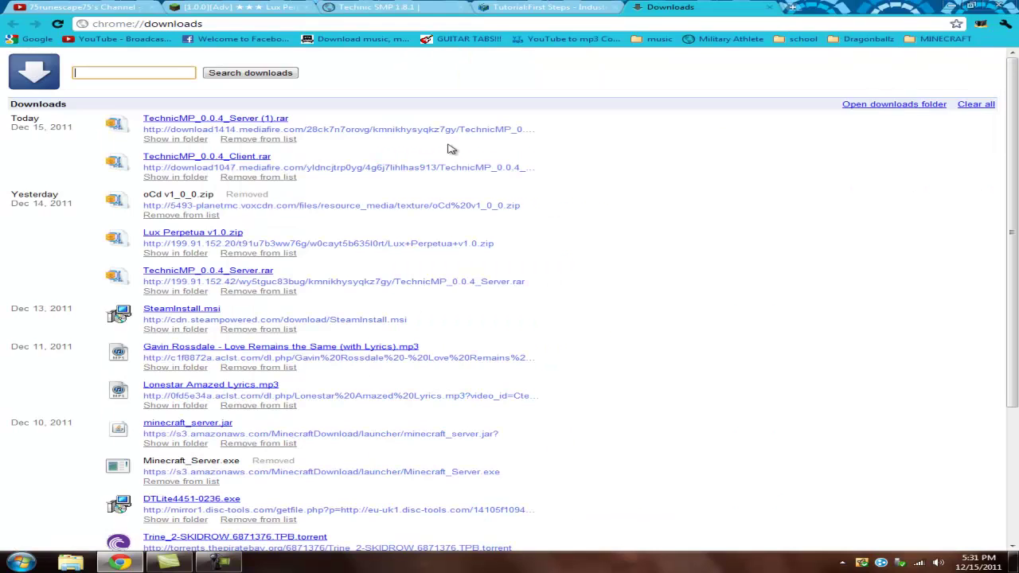
left_click(280, 118)
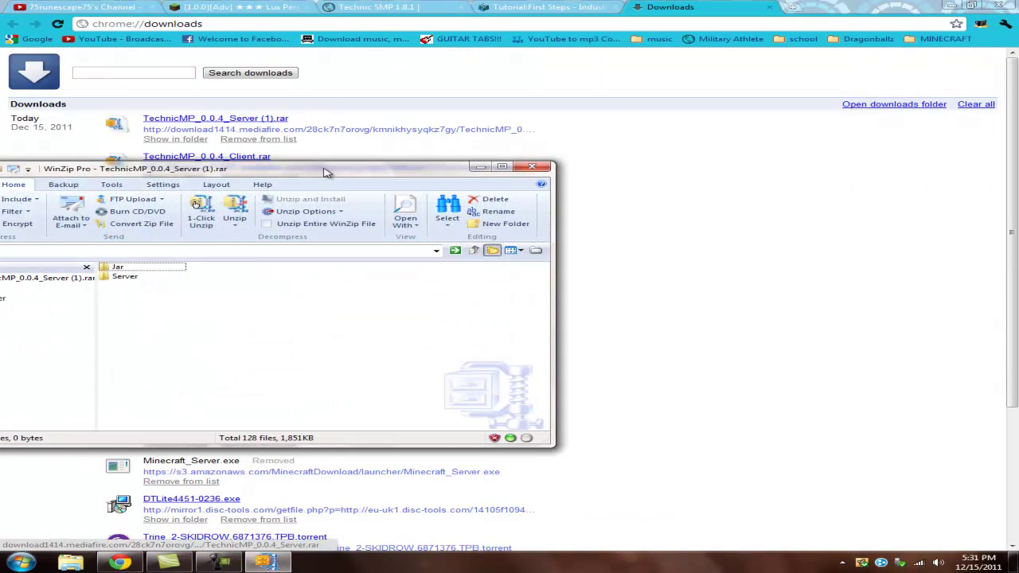
Step: Hide Chrome, create a new desktop folder named 'werewrer', and open it
left_click(952, 6)
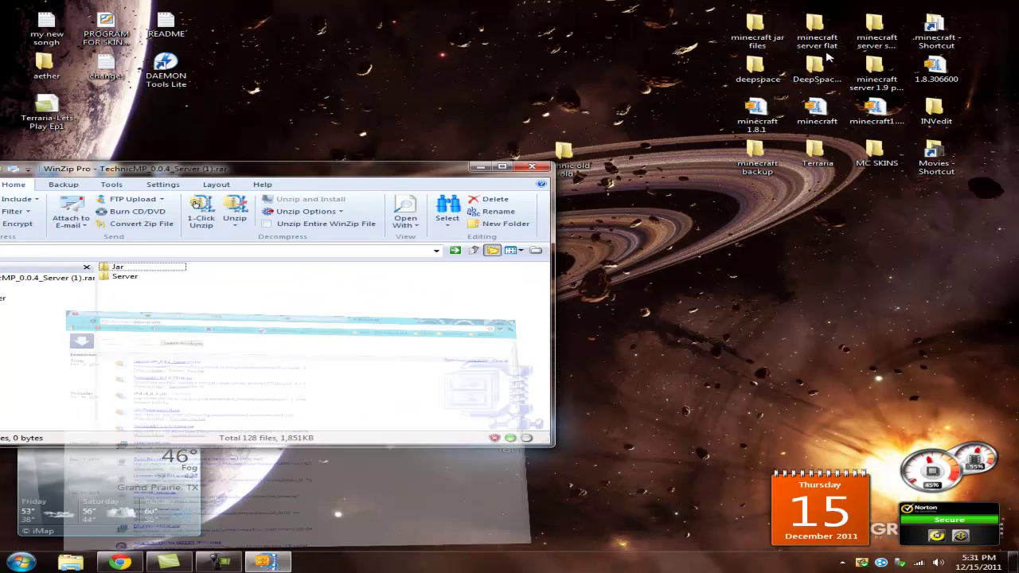
left_click_drag(458, 168, 461, 61)
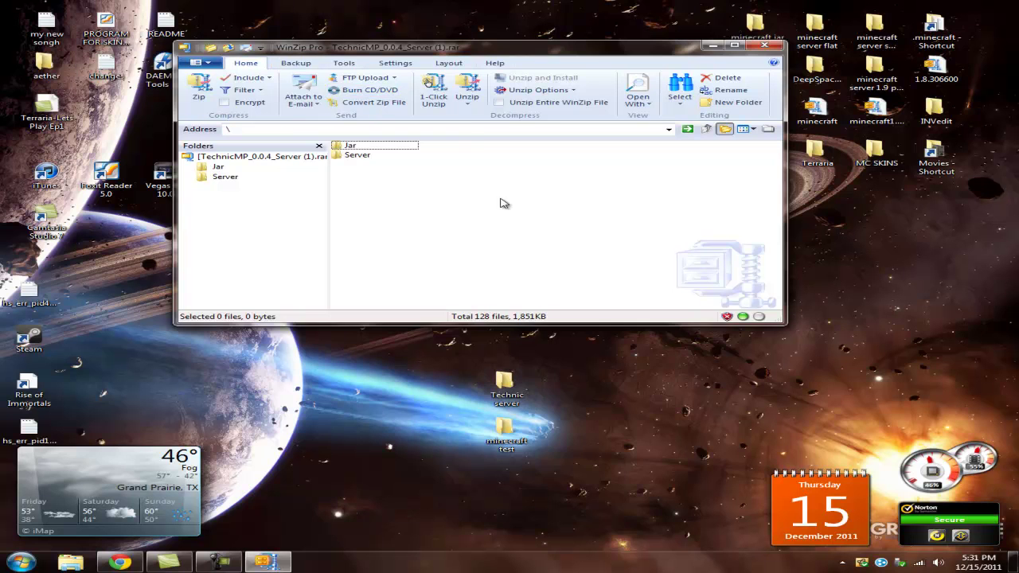
right_click(434, 344)
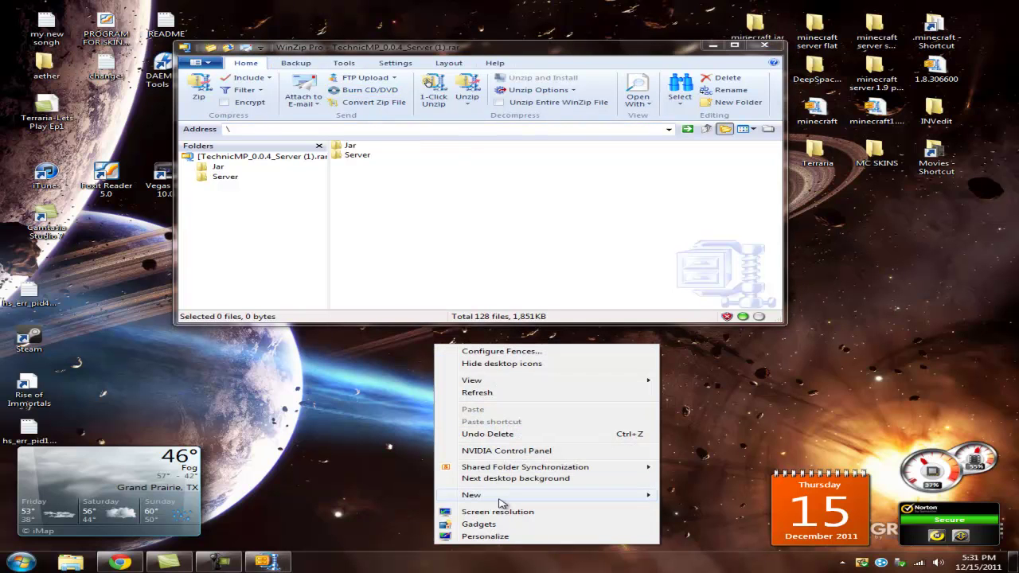
mouse_move(509, 495)
left_click(756, 317)
type("werewr")
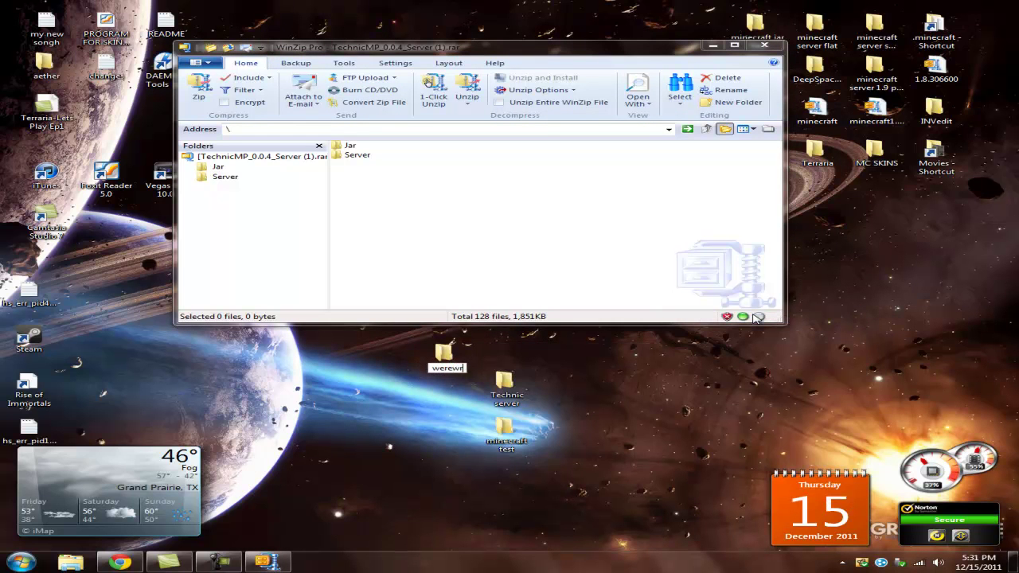
type("er")
left_click_drag(458, 360, 458, 344)
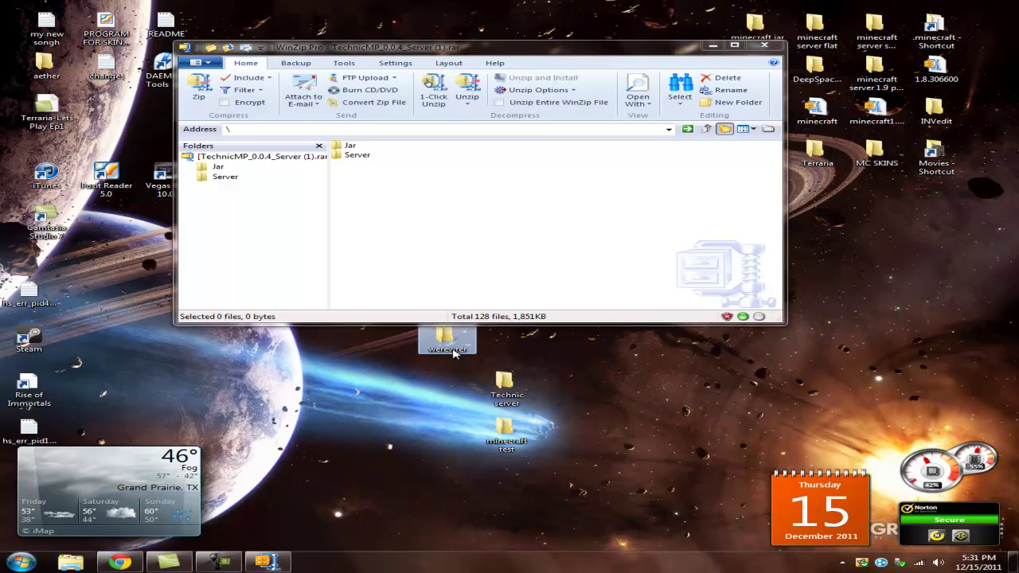
double_click(458, 343)
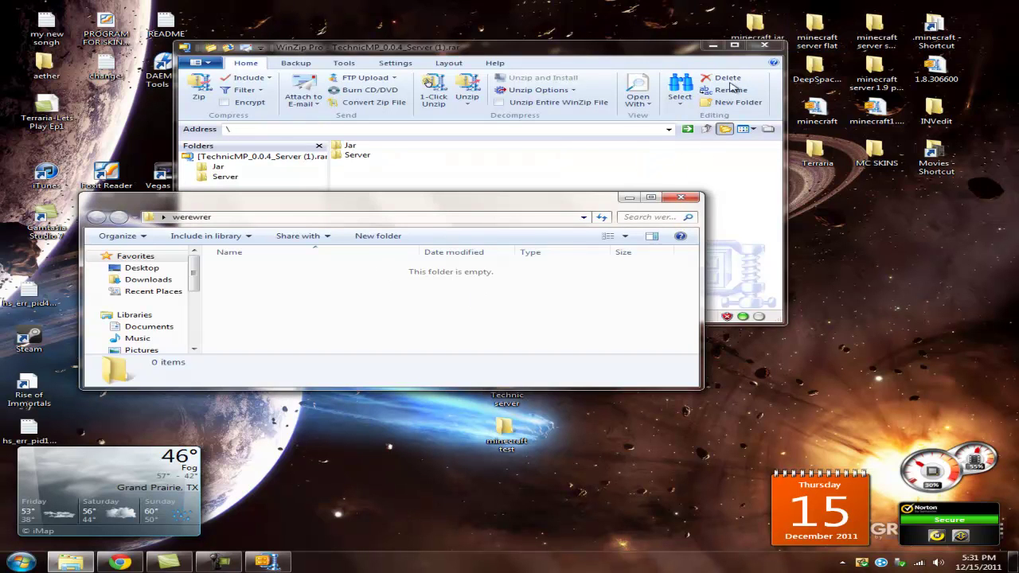
Step: Find and copy the minecraft_server (4) jar from the minecraft server skyblock folder
double_click(814, 32)
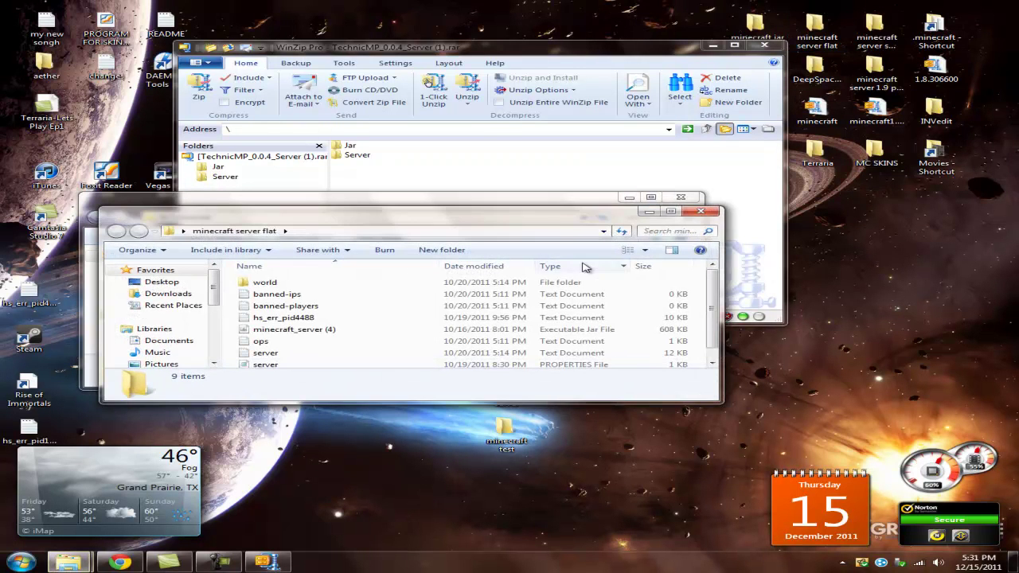
left_click(704, 212)
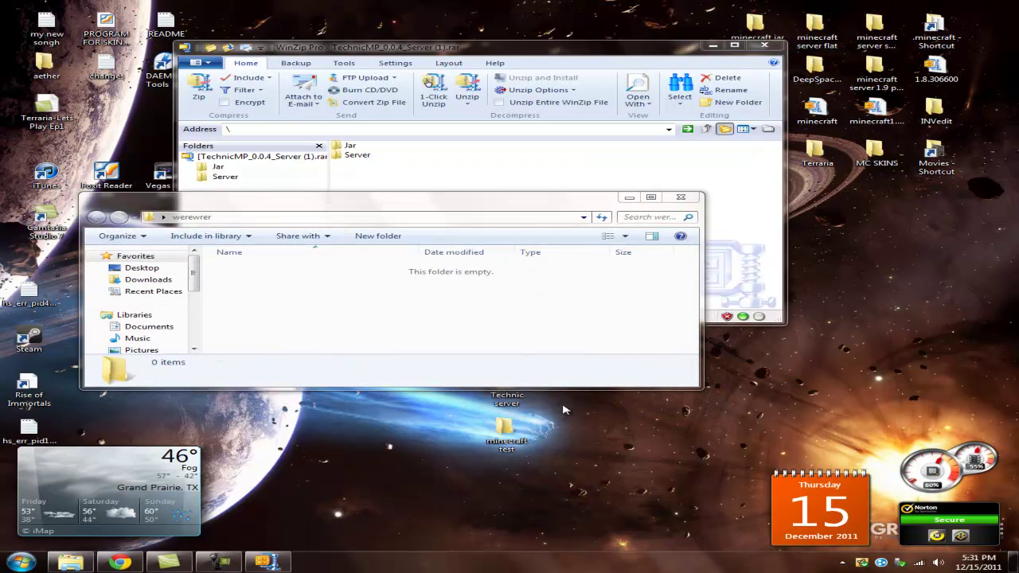
left_click(874, 106)
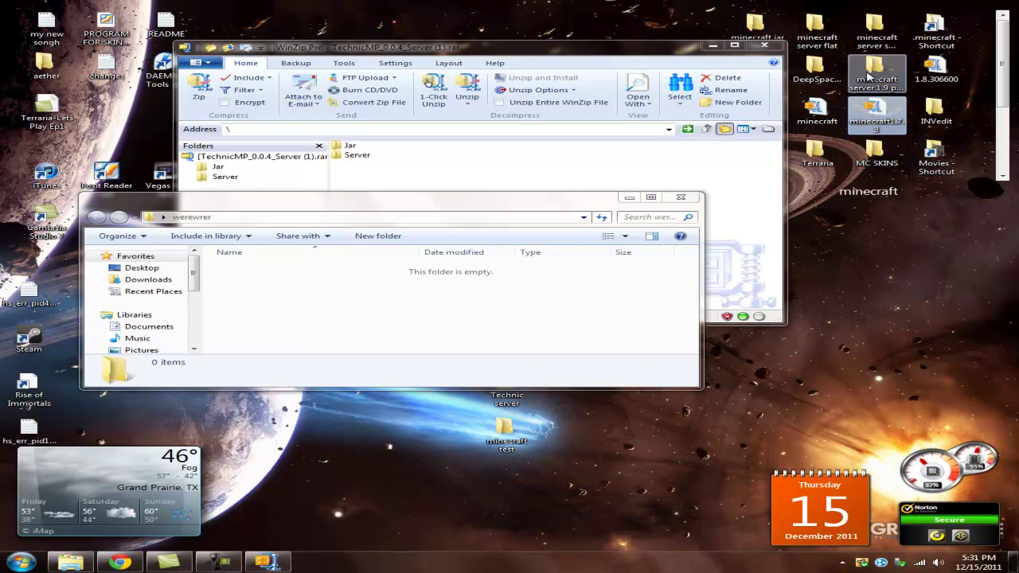
double_click(876, 28)
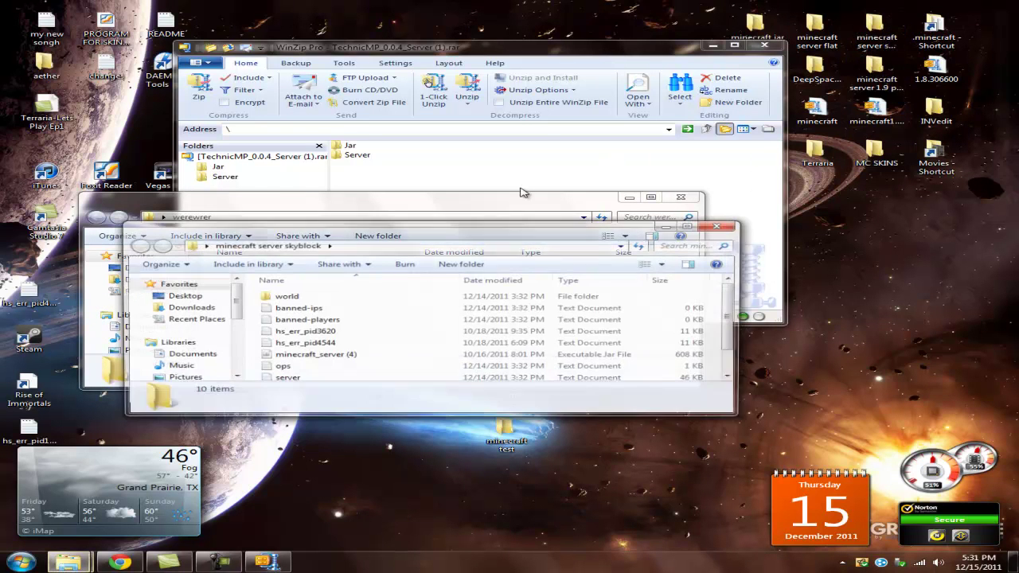
scroll(309, 310, "down", 1)
left_click(316, 329)
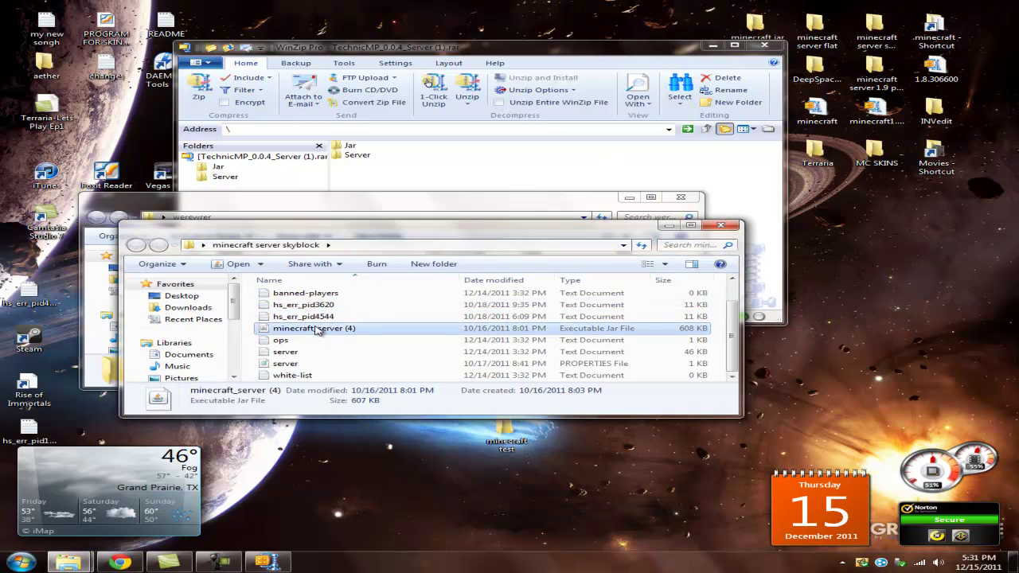
right_click(316, 328)
left_click(364, 257)
Step: Paste the jar into werewrer, rename it '1.8.1', and bring up its context menu
left_click(603, 204)
right_click(480, 281)
left_click(513, 355)
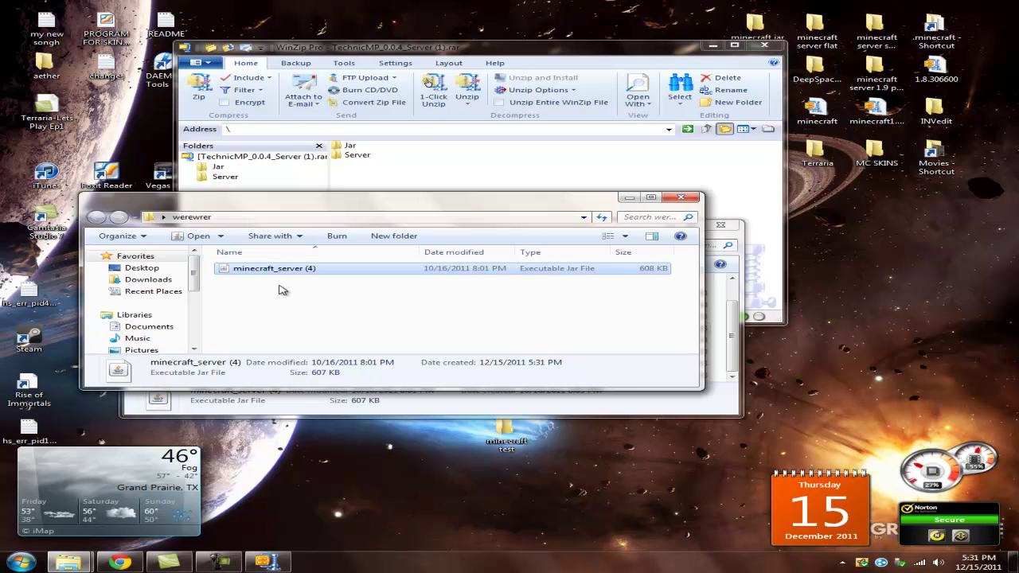
right_click(310, 271)
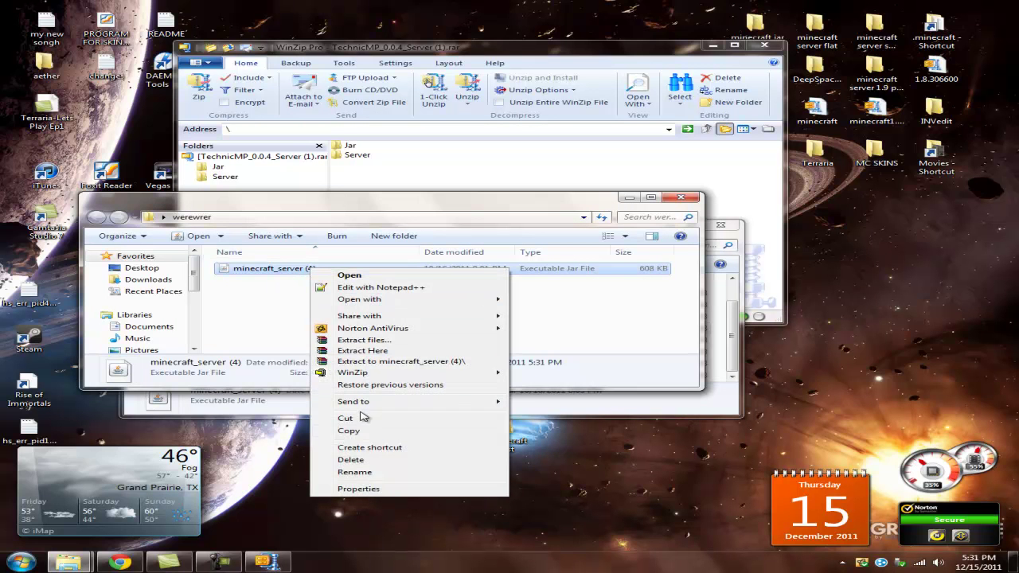
left_click(355, 472)
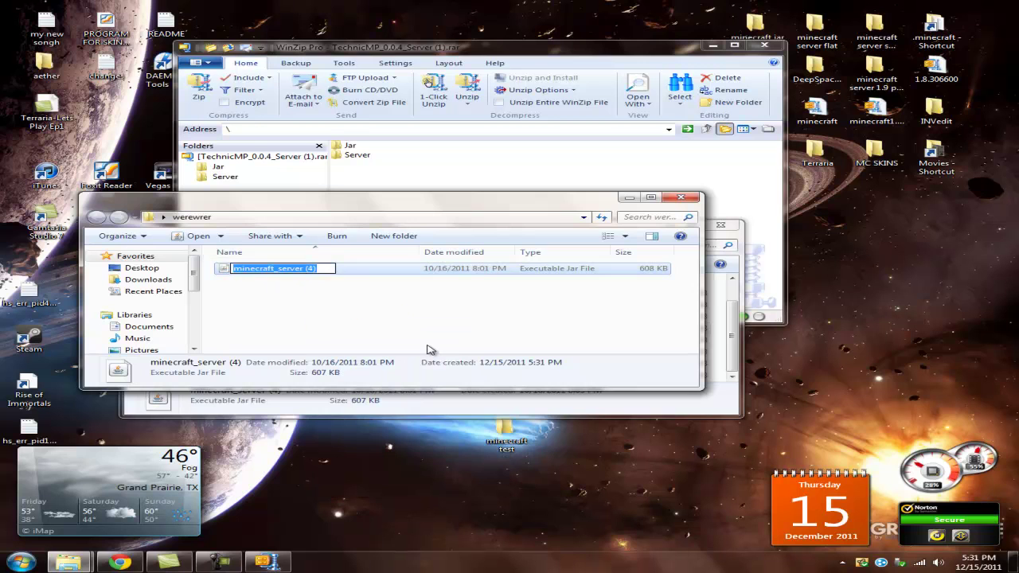
type("1.8.")
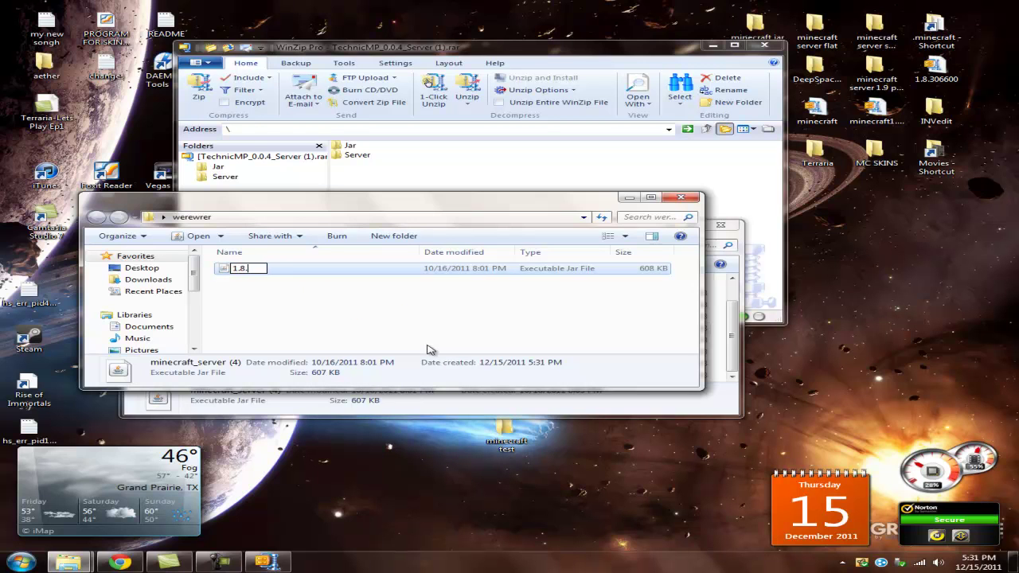
type("1")
key("Return")
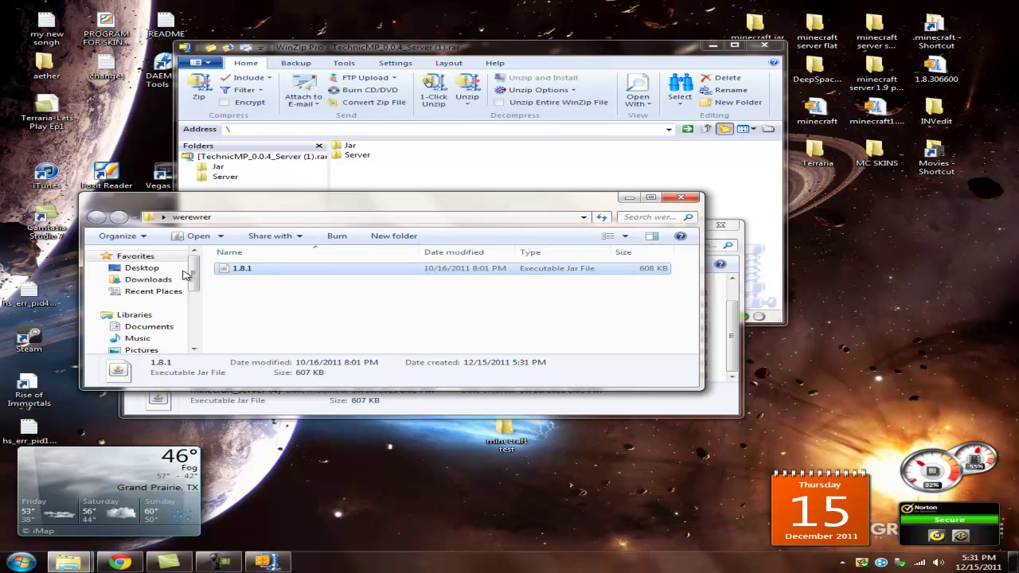
right_click(285, 271)
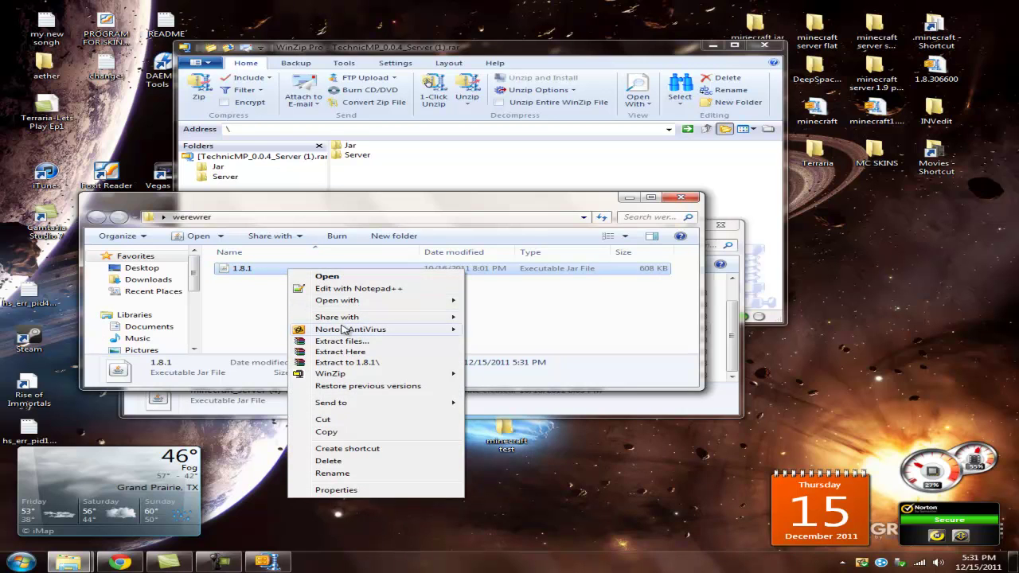
right_click(238, 270)
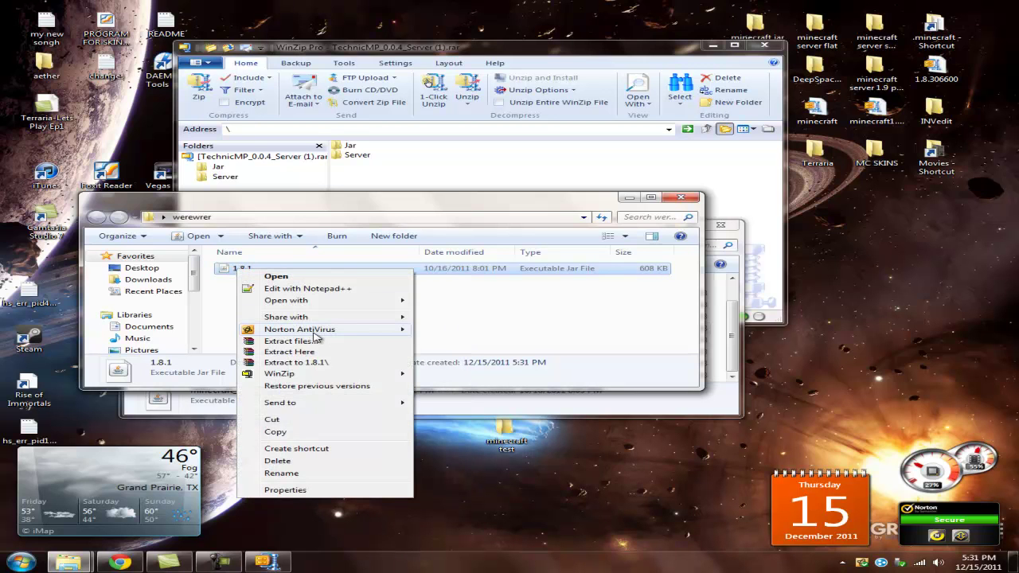
Step: Open 1.8.1.jar in WinRAR and dismiss the license reminder
mouse_move(303, 302)
left_click(470, 317)
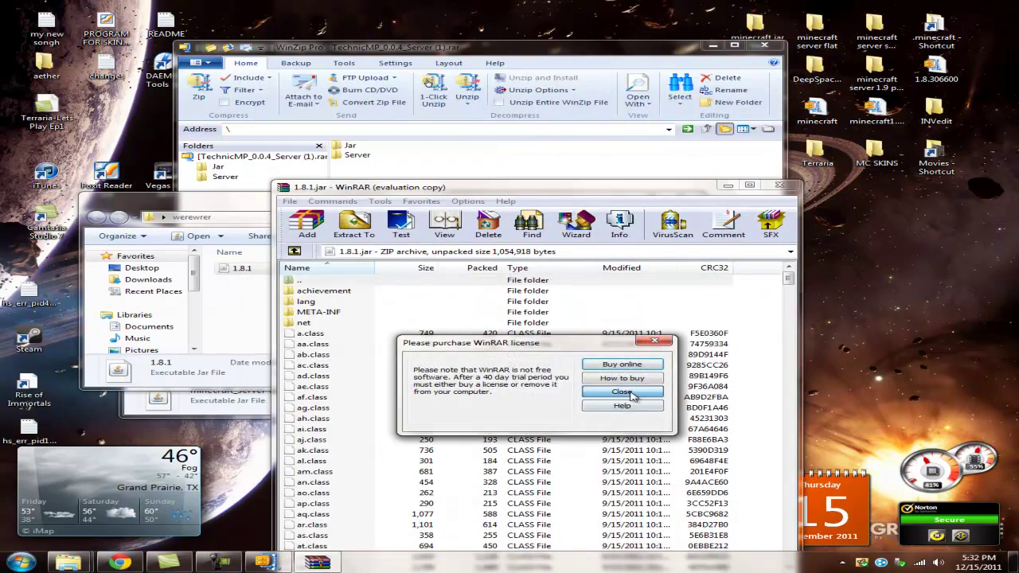
left_click(621, 391)
left_click_drag(464, 102, 374, 139)
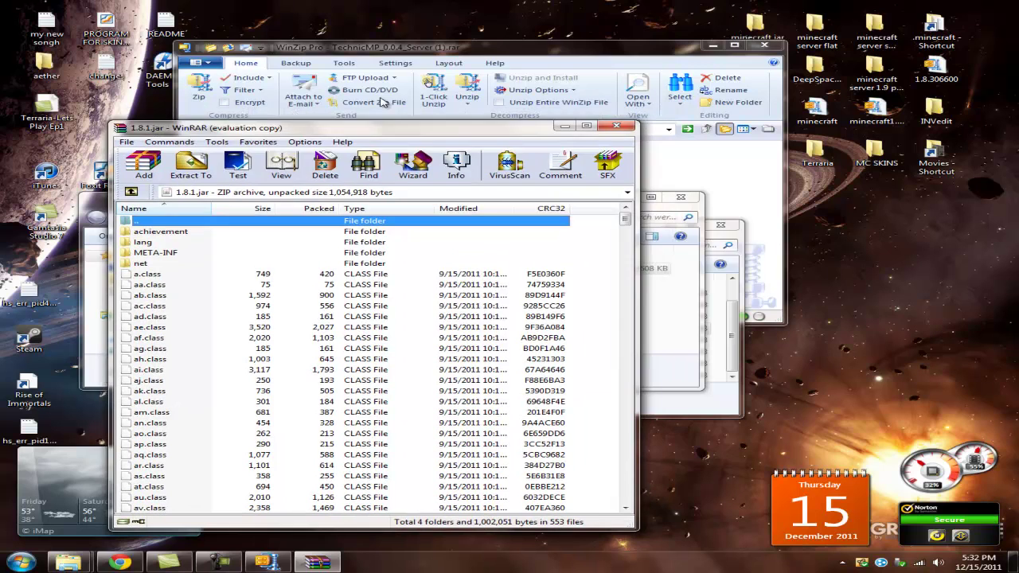
Step: Drag all files from the server archive's Jar folder into 1.8.1.jar, confirm, and close WinRAR
left_click(434, 46)
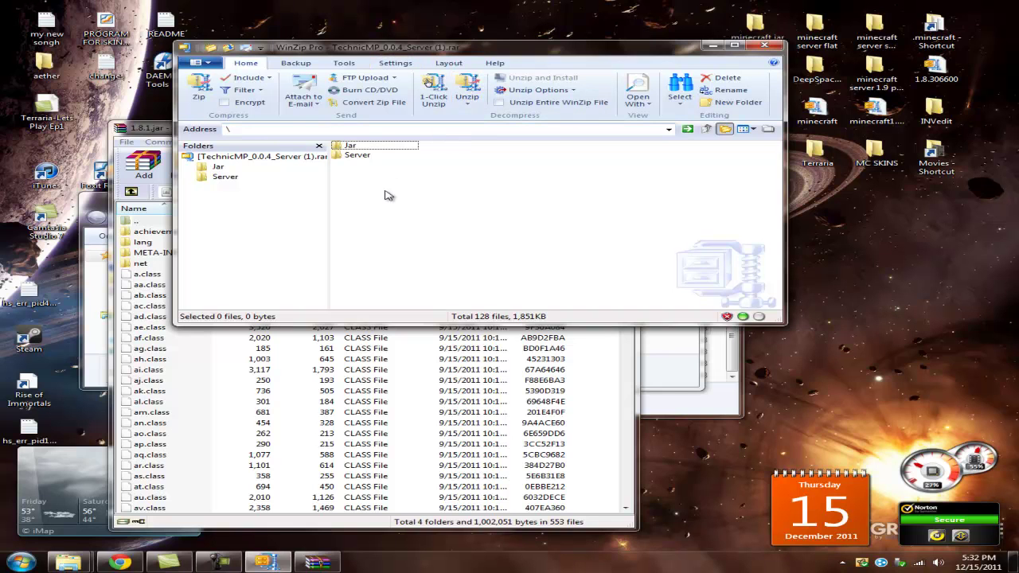
double_click(363, 147)
left_click(369, 148)
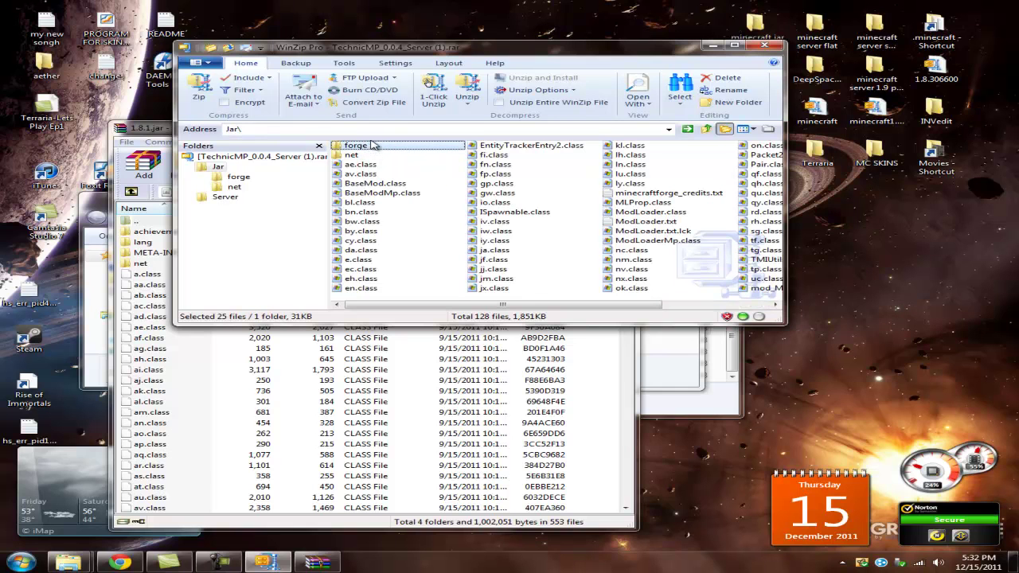
left_click_drag(460, 305, 675, 304)
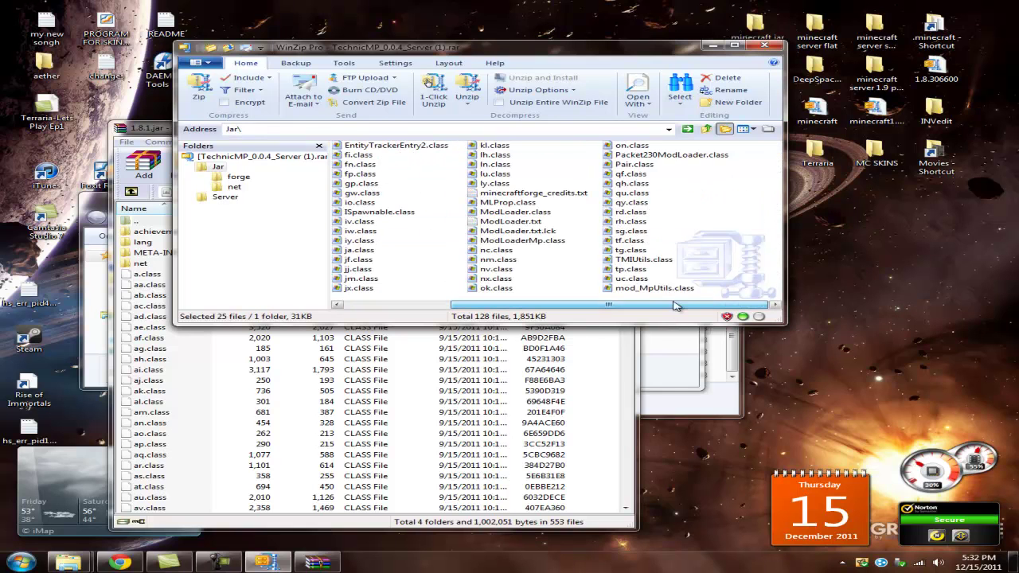
left_click(655, 288, "shift")
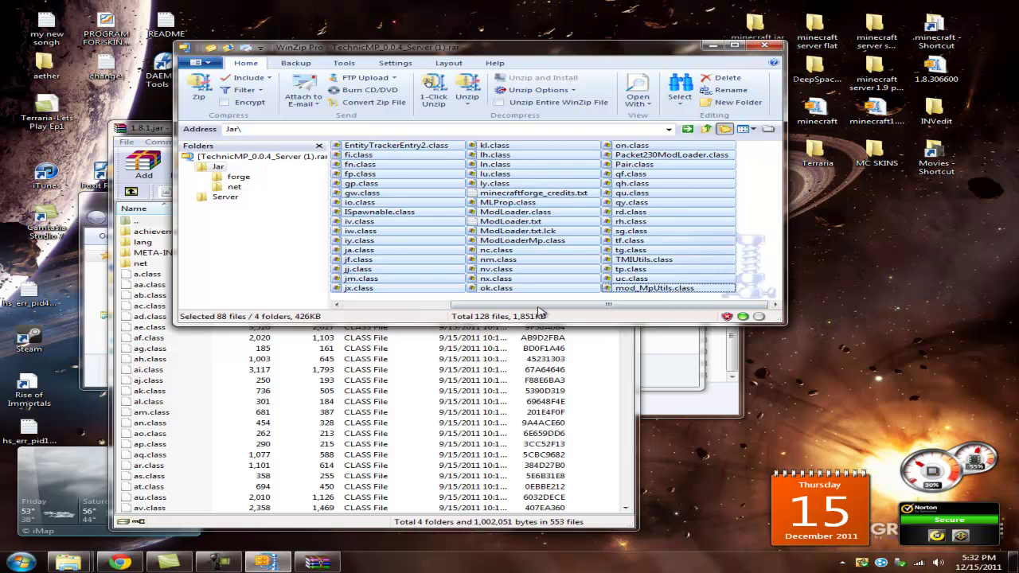
scroll(538, 310, "left", 5)
left_click_drag(354, 155, 589, 438)
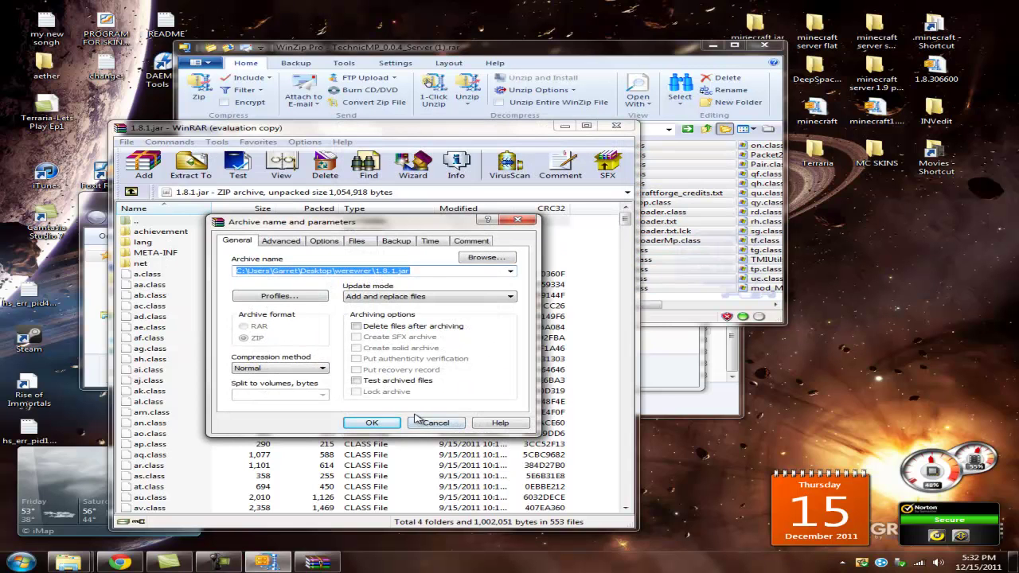
left_click(371, 422)
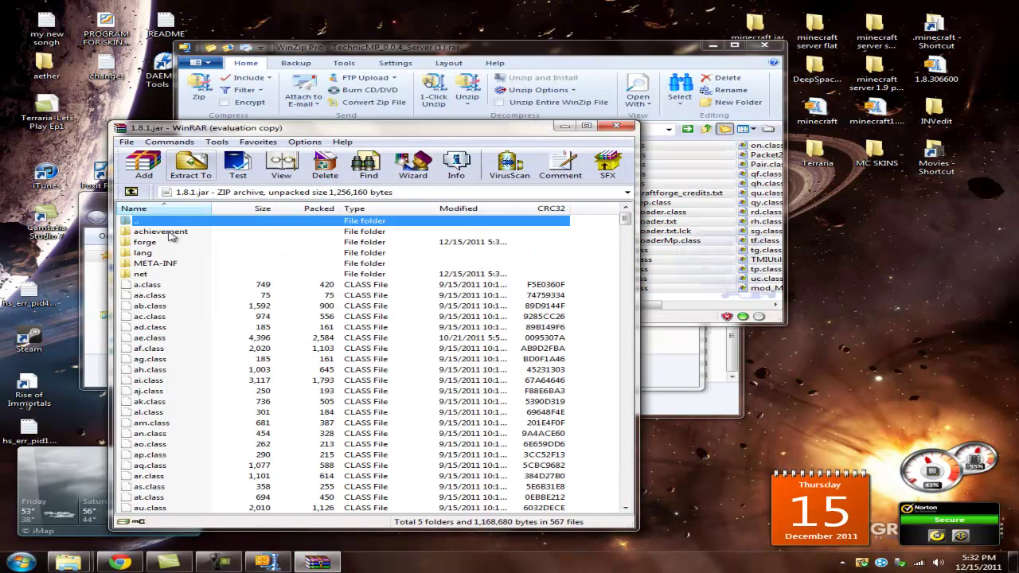
left_click(616, 126)
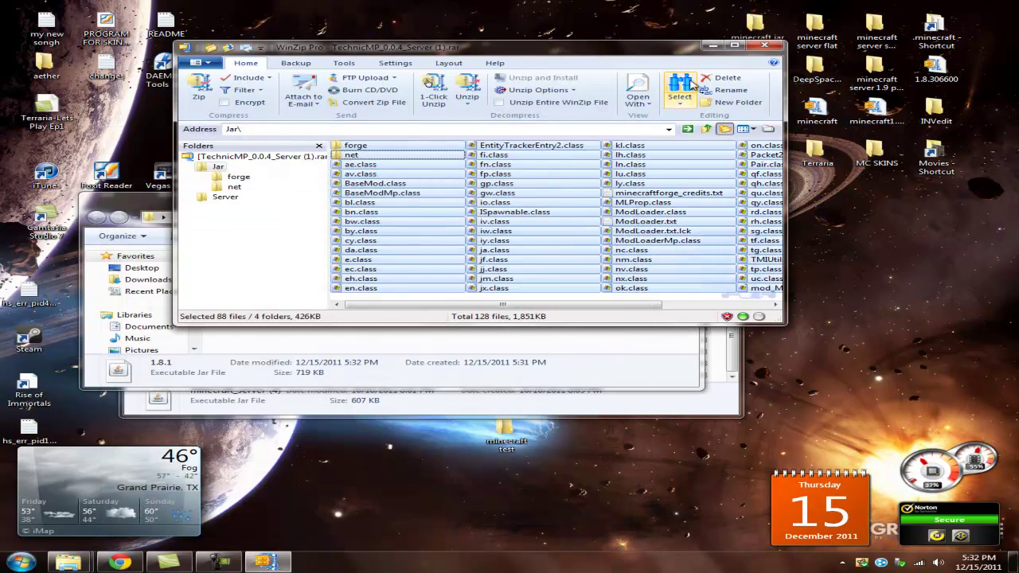
Step: Drag buildcraft, config, mods, redpower and launch.bat from the archive's Server folder into werewrer, then close WinZip
left_click(255, 157)
double_click(357, 155)
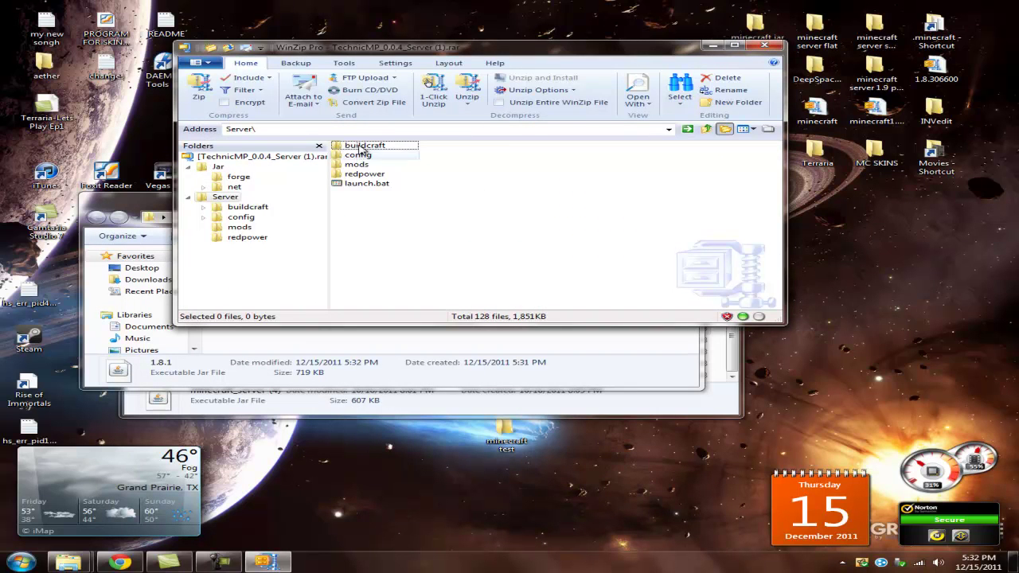
left_click_drag(395, 48, 499, 213)
left_click_drag(475, 372, 231, 303)
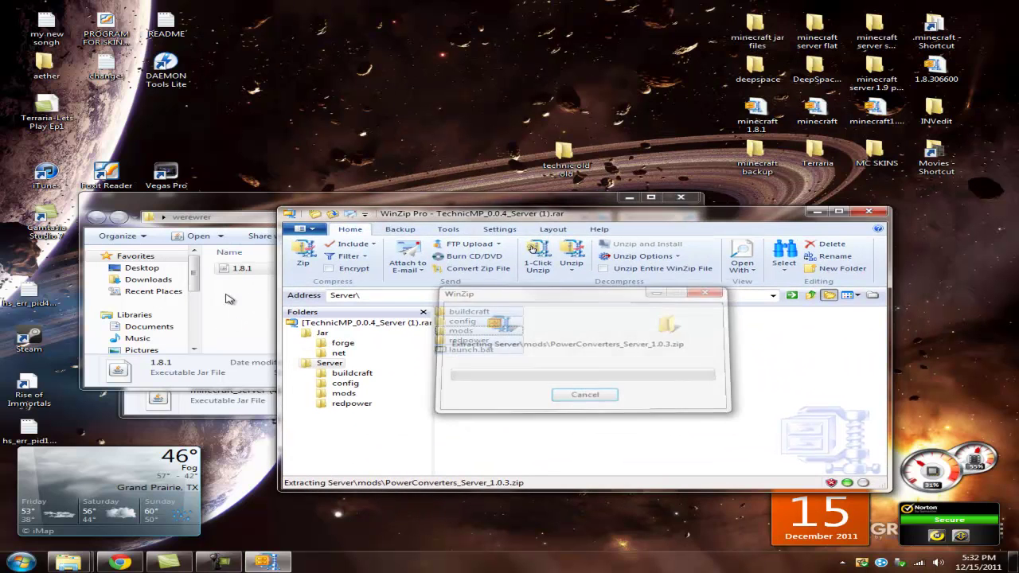
left_click(860, 343)
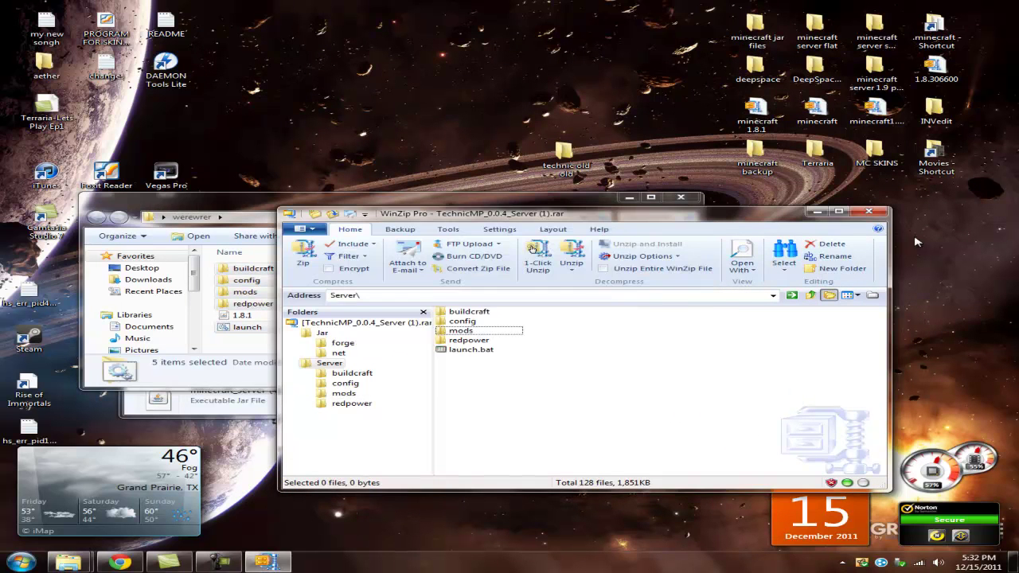
left_click(868, 211)
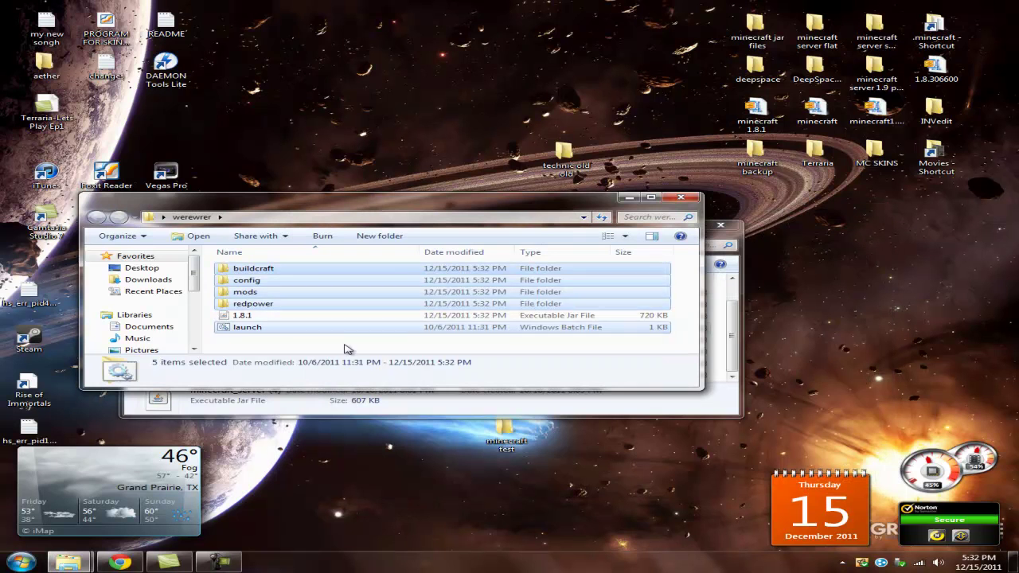
left_click(346, 349)
Step: Run the 1.8.1 server jar until its world is generated, then shut it down with 'stop'
double_click(362, 317)
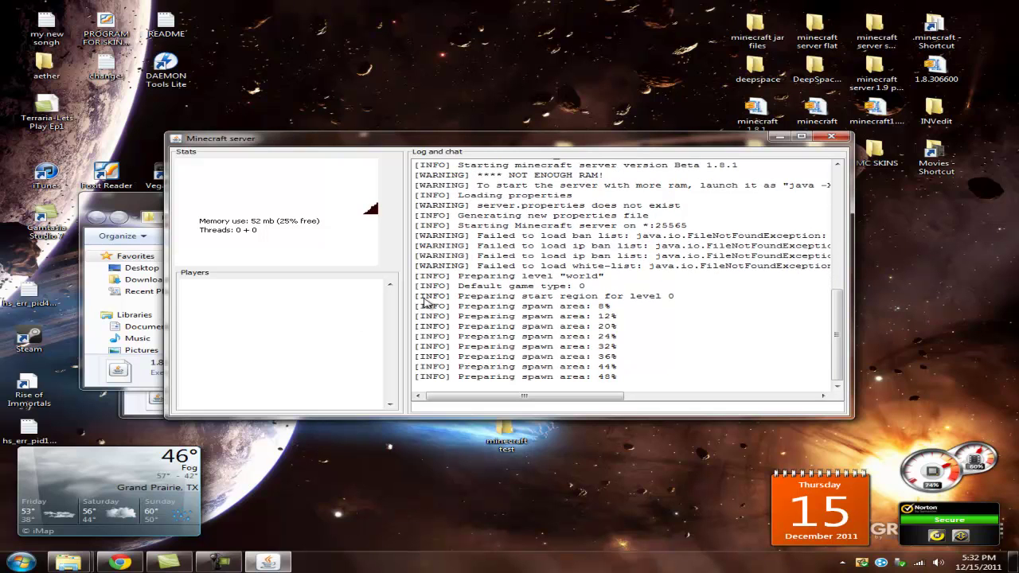
left_click(235, 563)
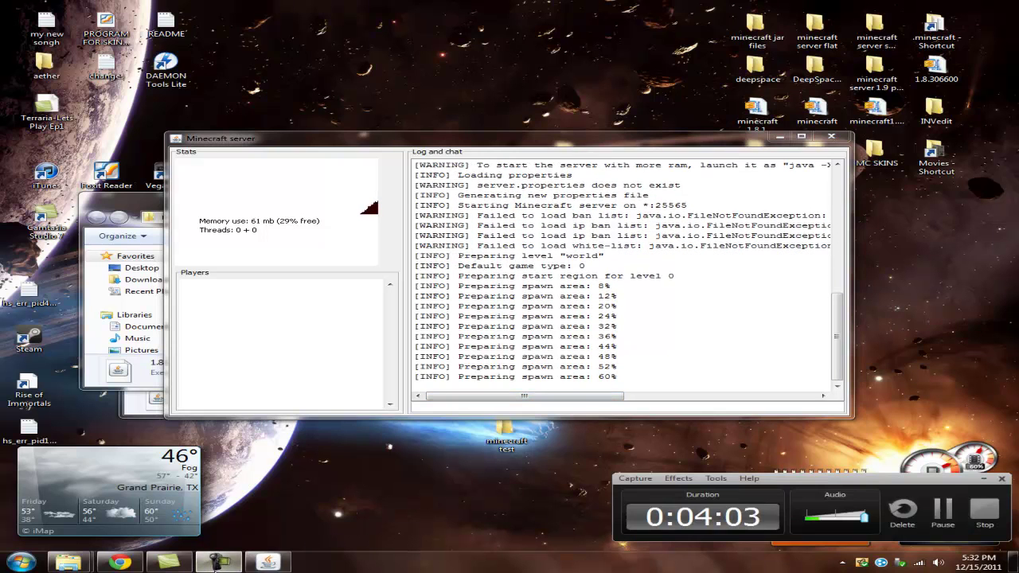
left_click(943, 512)
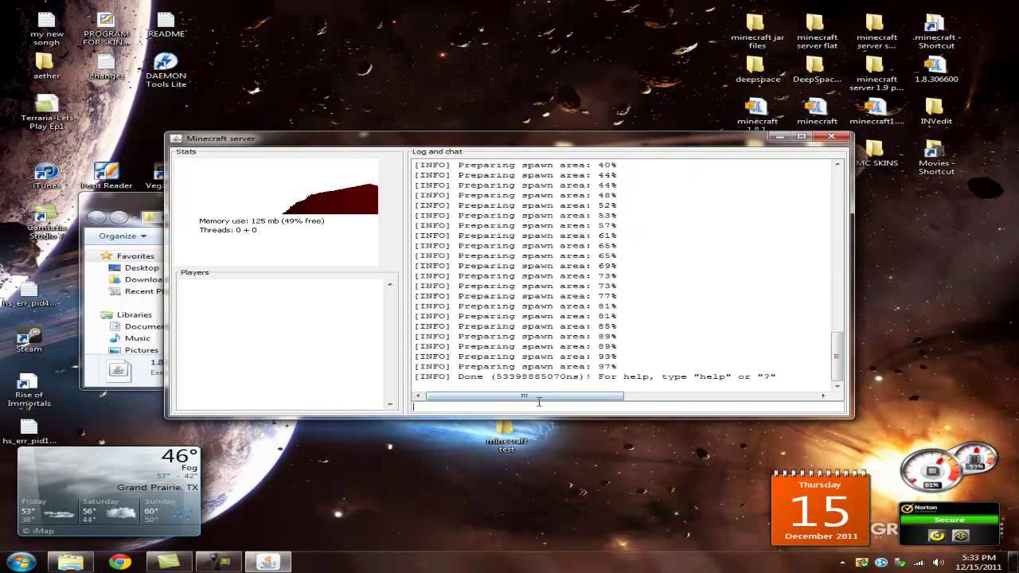
type("stop")
key("Return")
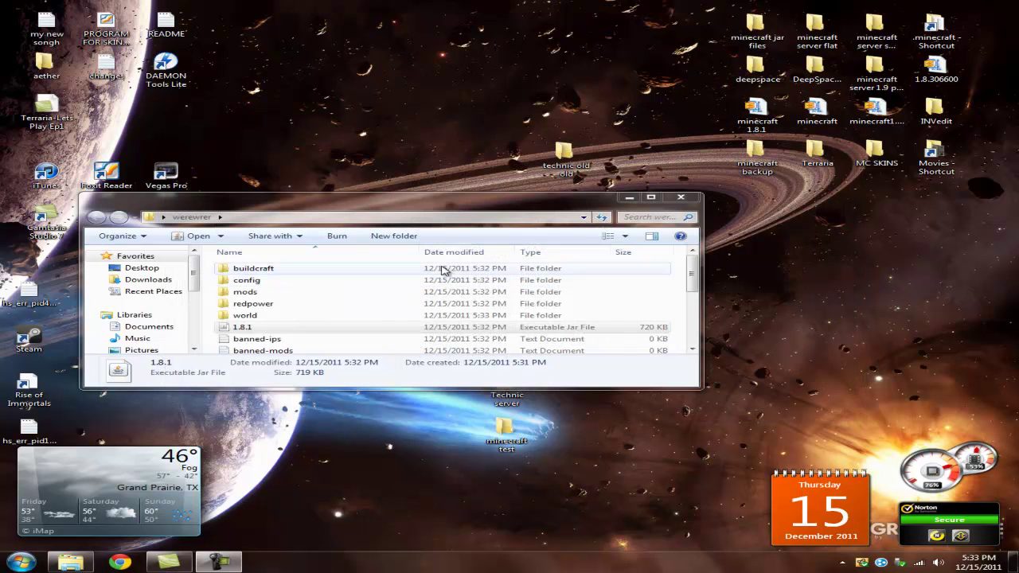
Step: Open werewrer's newly generated server properties file in Notepad
left_click(295, 338)
scroll(295, 337, "down", 2)
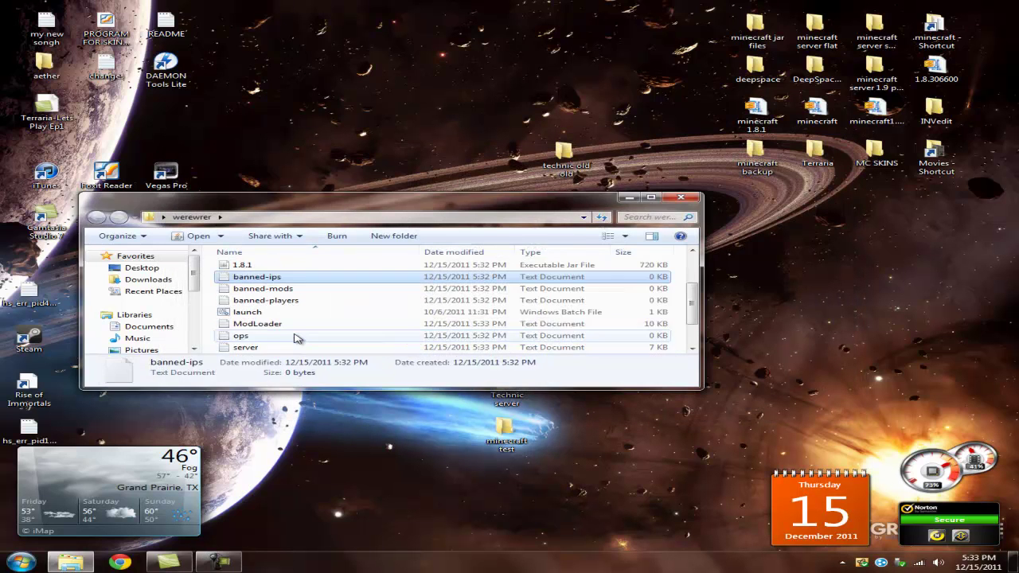
scroll(292, 318, "down", 1)
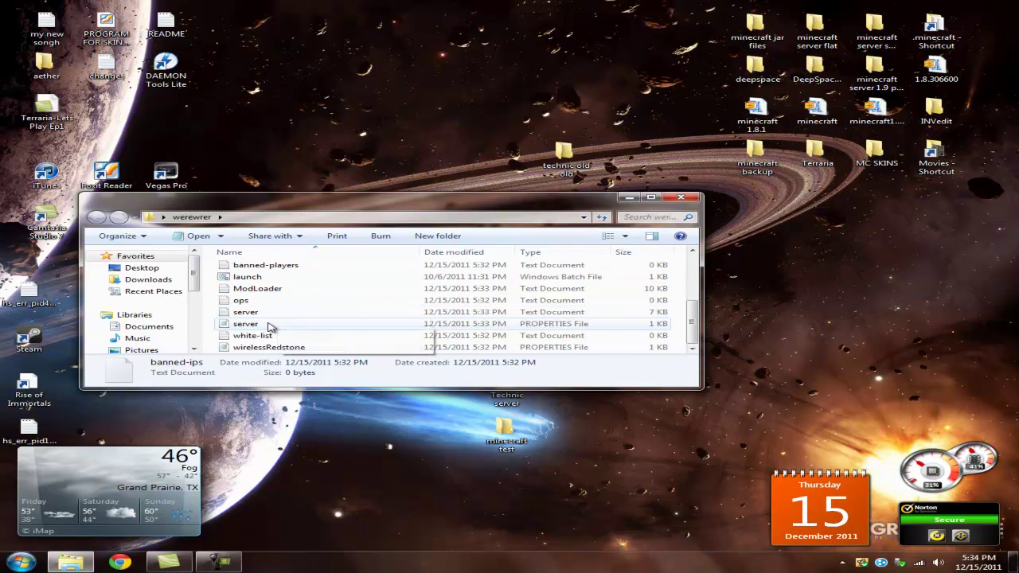
double_click(271, 322)
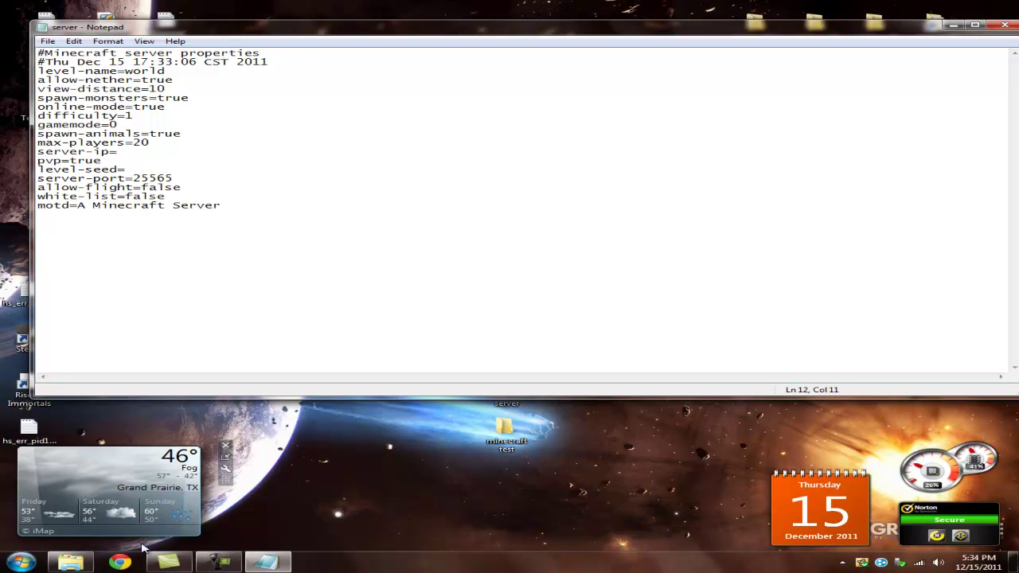
right_click(887, 559)
left_click(924, 440)
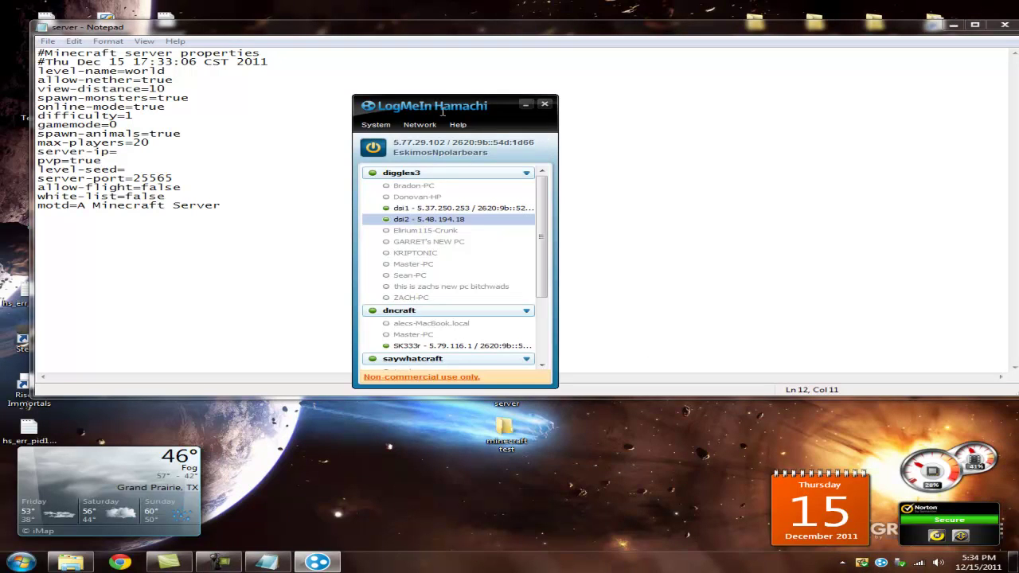
right_click(459, 161)
left_click(486, 152)
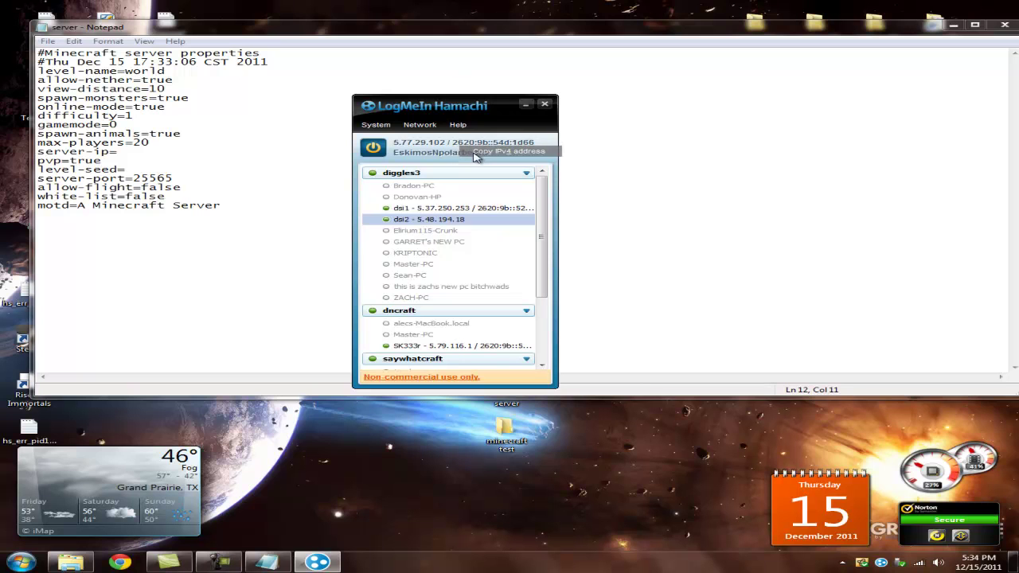
Step: Paste the address after server-ip=, then save and close the server properties file
left_click(183, 151)
right_click(122, 152)
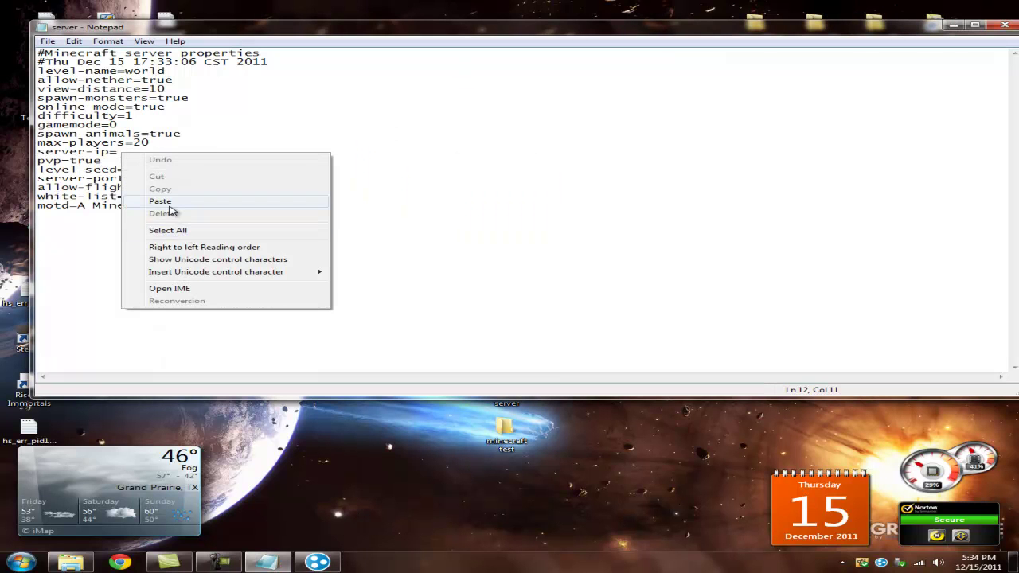
left_click(168, 204)
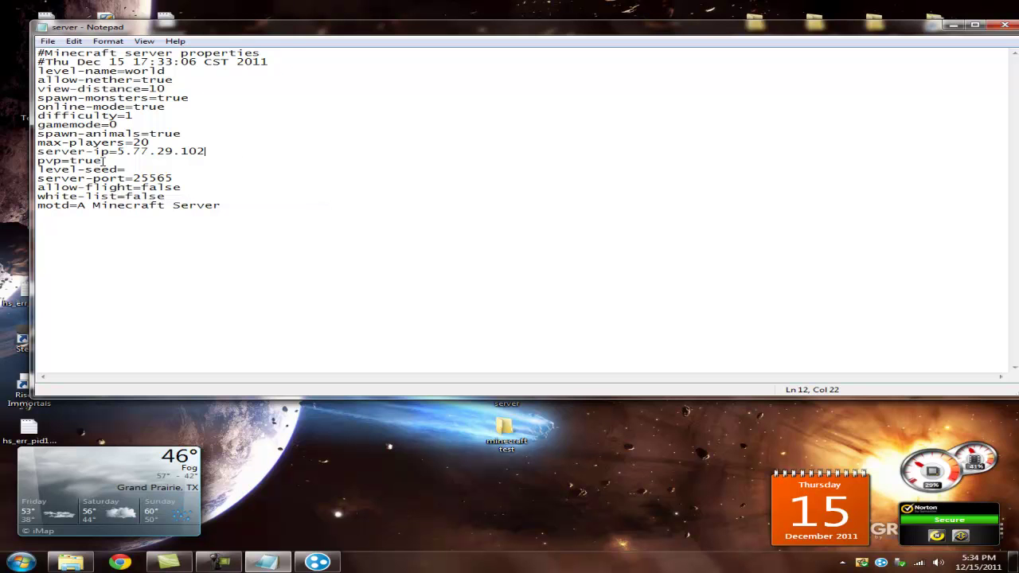
left_click(48, 41)
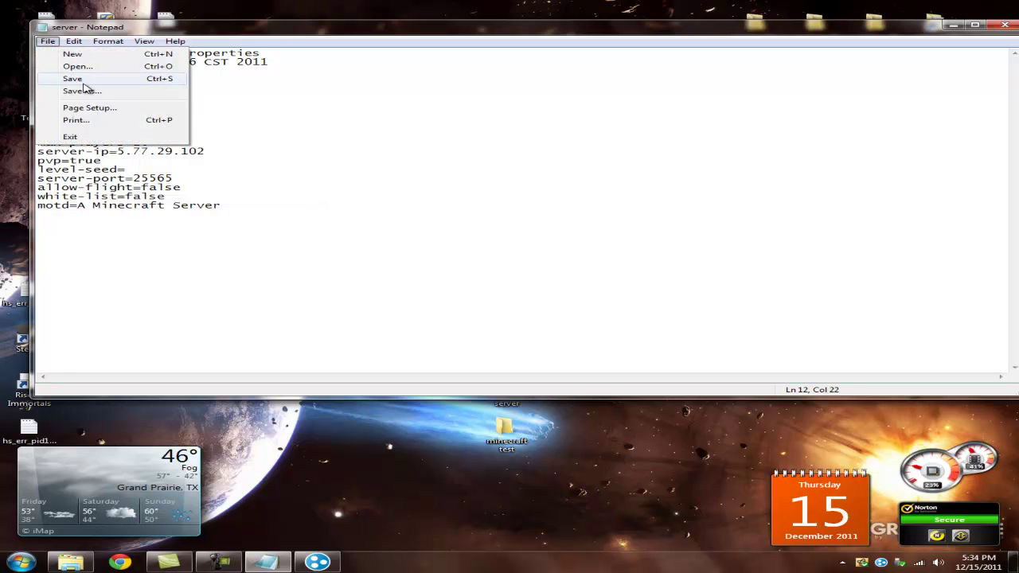
left_click(60, 78)
left_click(995, 30)
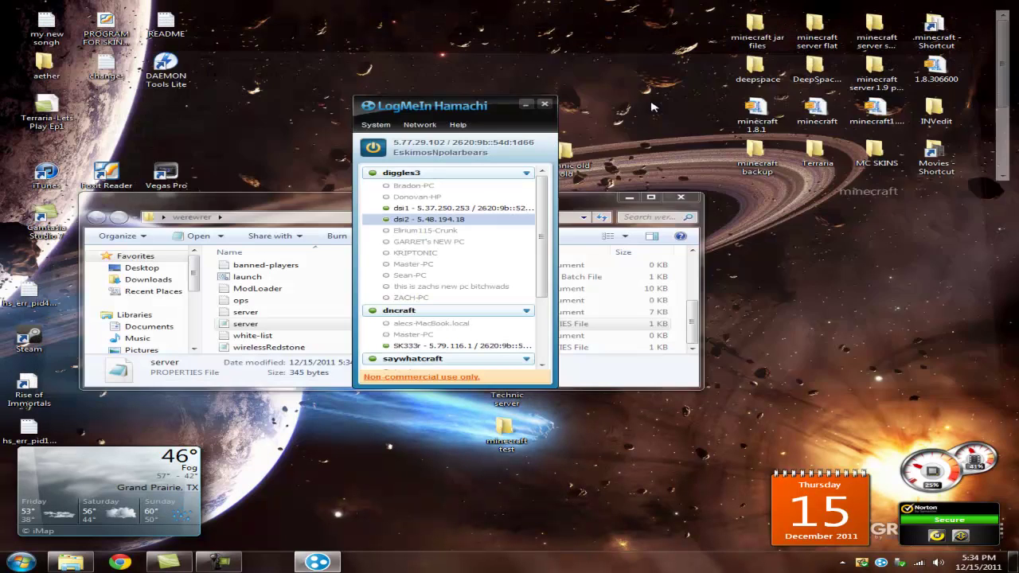
left_click(314, 283)
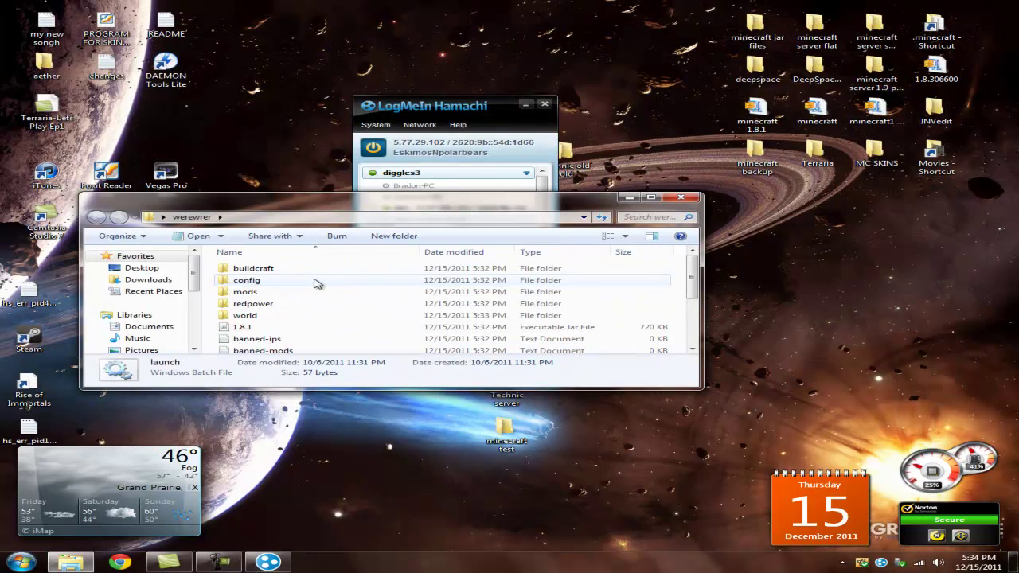
Step: Relaunch the 1.8.1 server jar on 5.77.29.102:25565 and close the server folder window
double_click(284, 326)
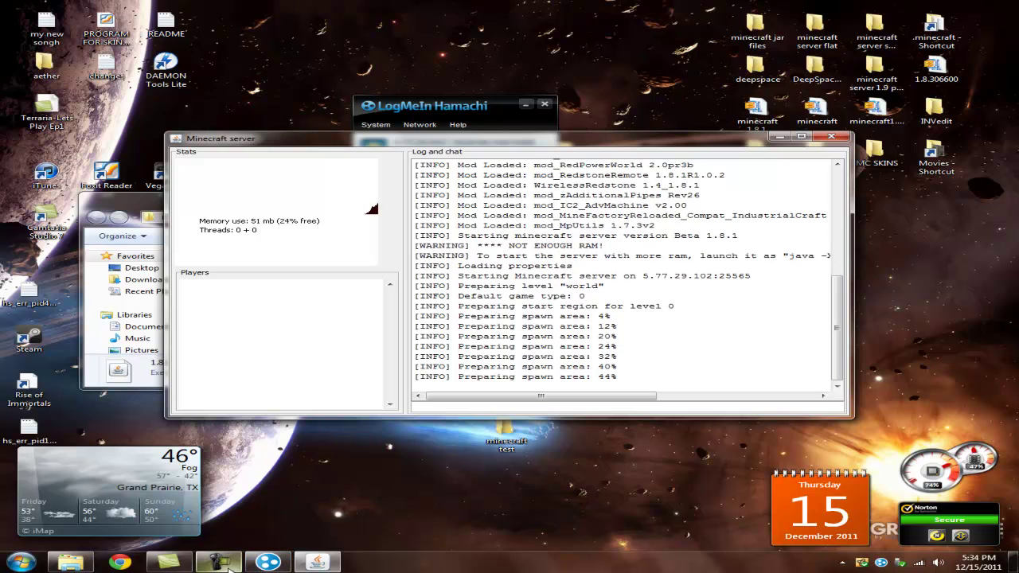
left_click(71, 562)
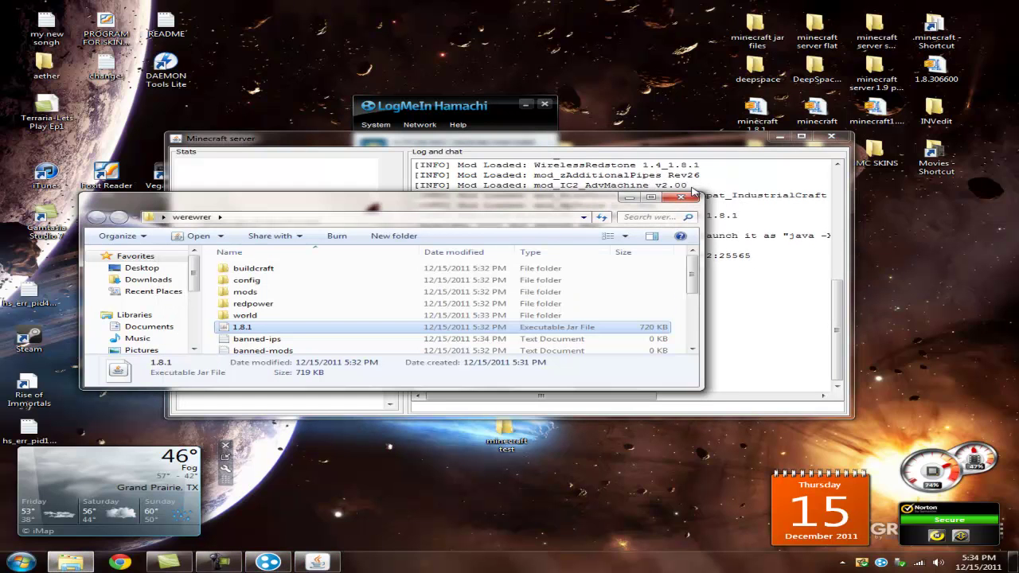
left_click(690, 197)
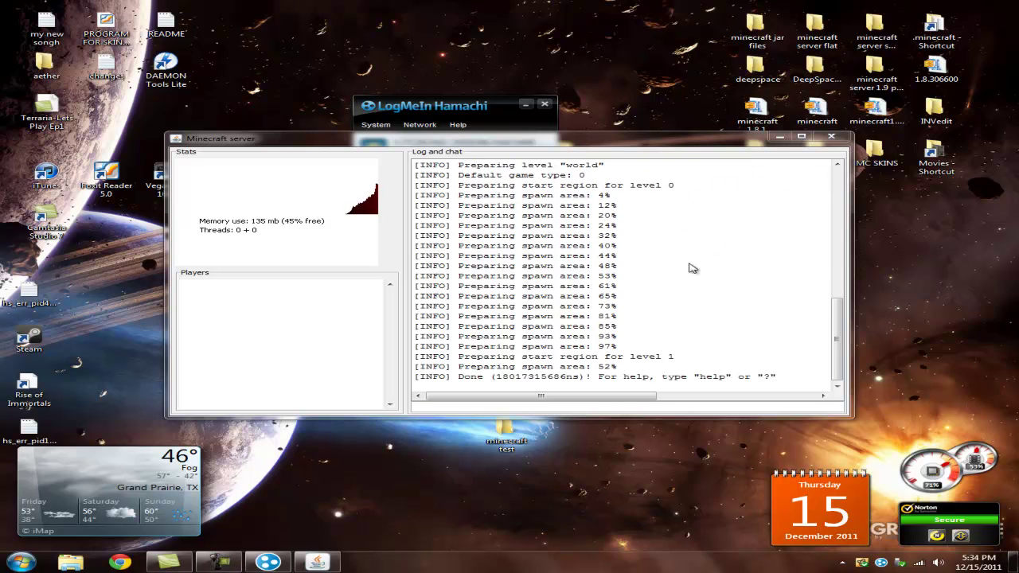
Step: Move the server console aside, then start the Minecraft client from the desktop and log in
left_click_drag(726, 140, 454, 91)
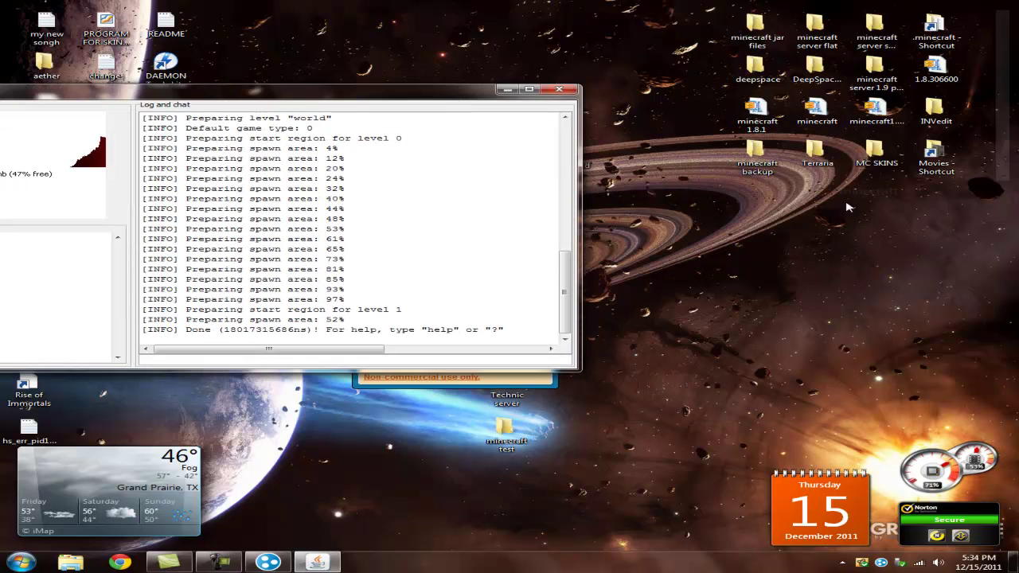
scroll(874, 125, "down", 3)
double_click(817, 72)
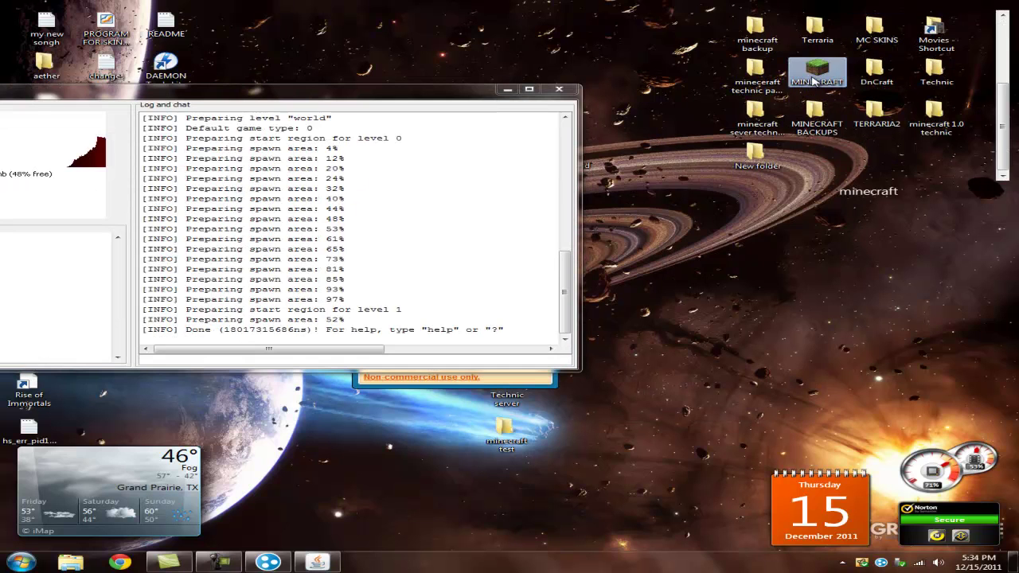
left_click(694, 344)
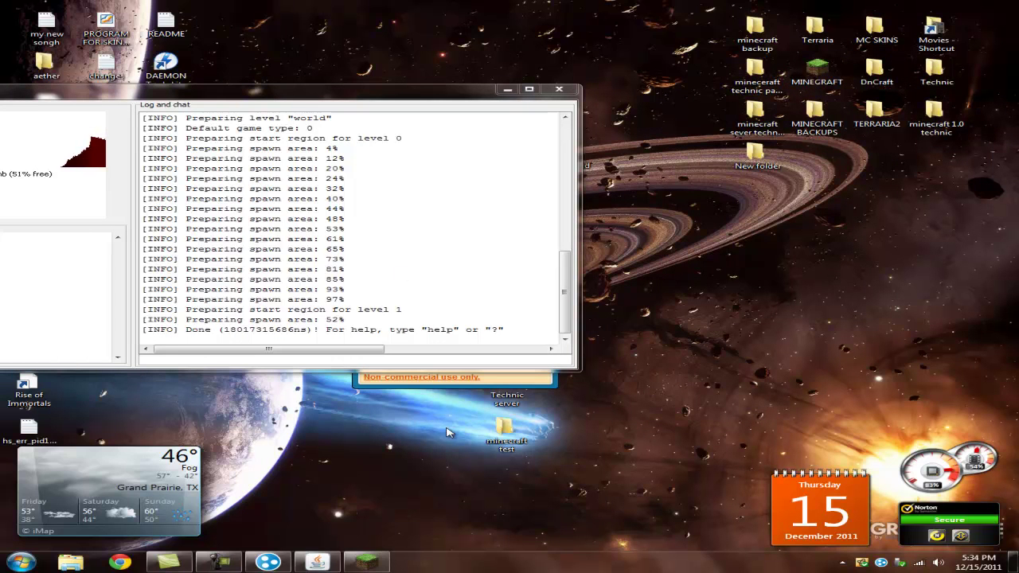
key("Return")
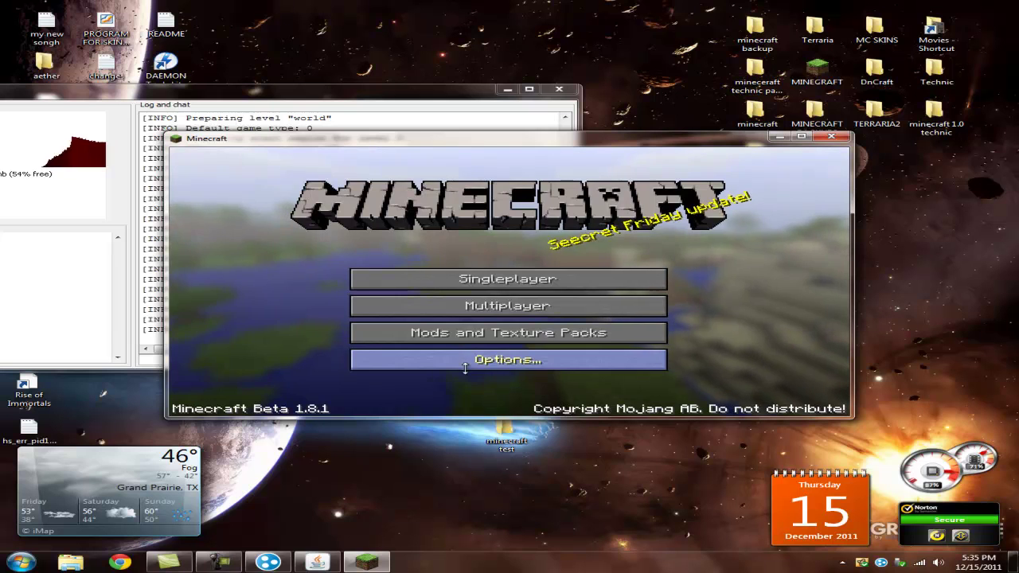
Step: In Multiplayer, confirm the Hamachi address 5.77.29.102 and join the Minecraft Server entry
left_click(534, 308)
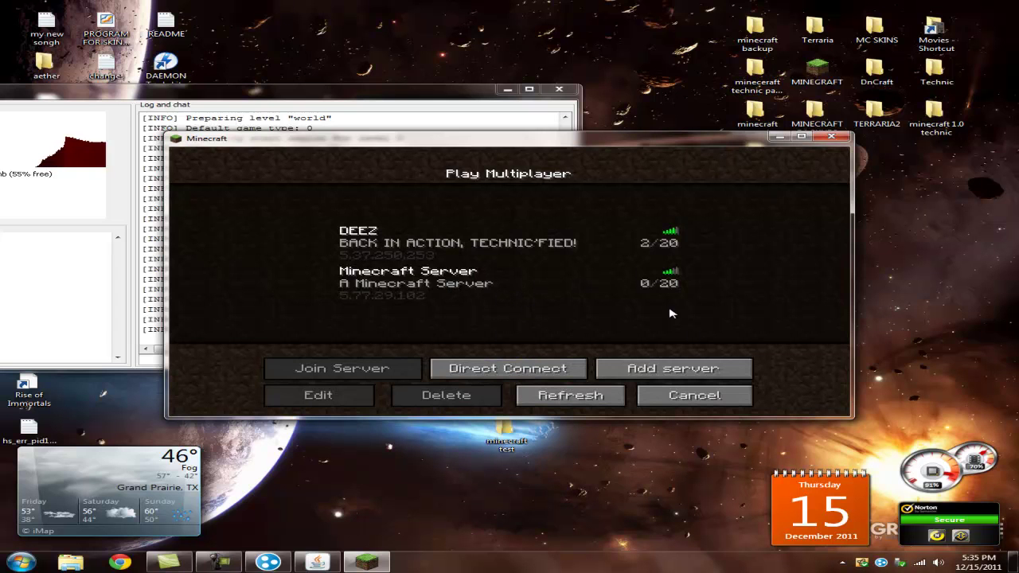
left_click(267, 562)
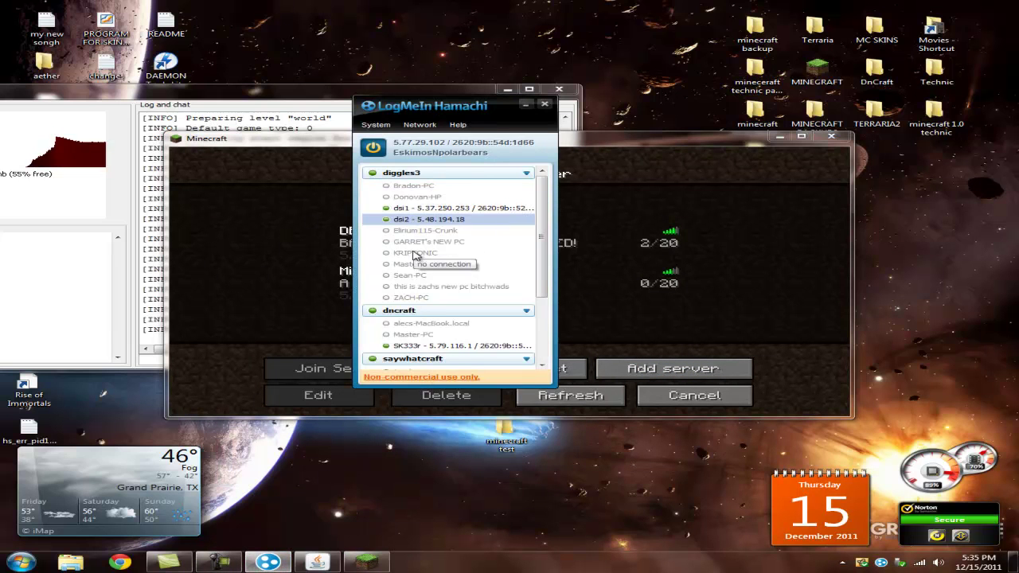
left_click(426, 144)
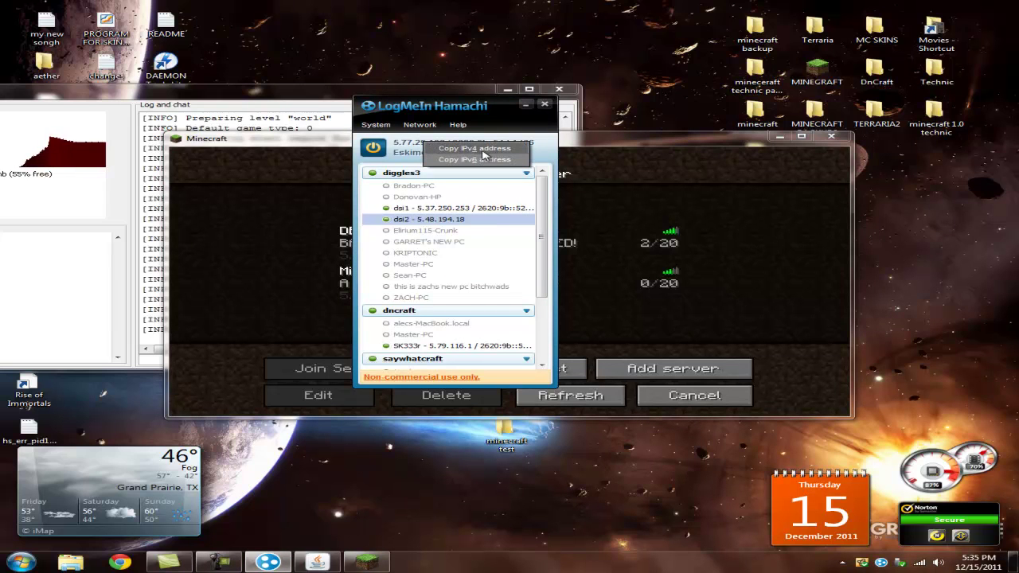
left_click(512, 148)
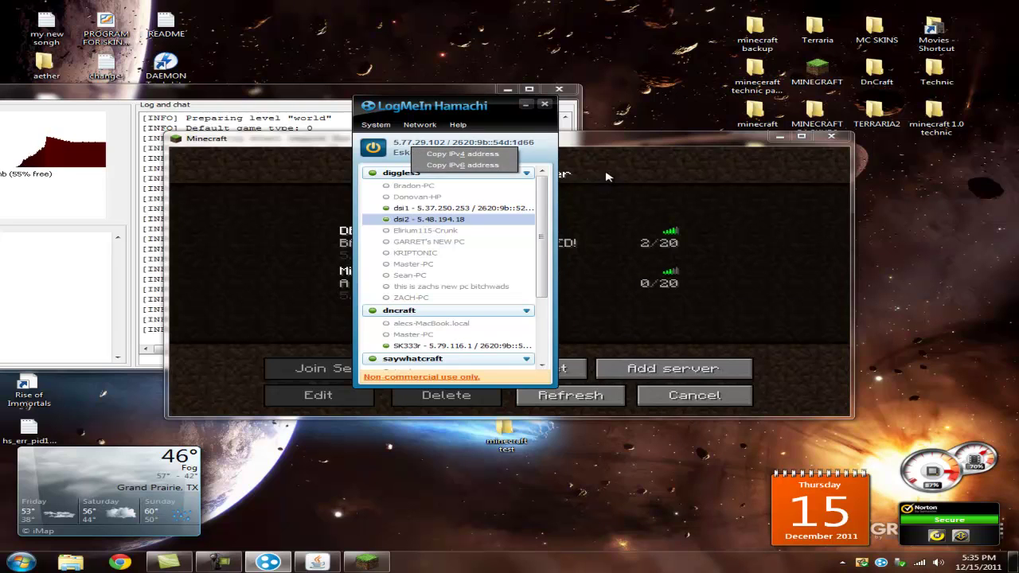
left_click(682, 223)
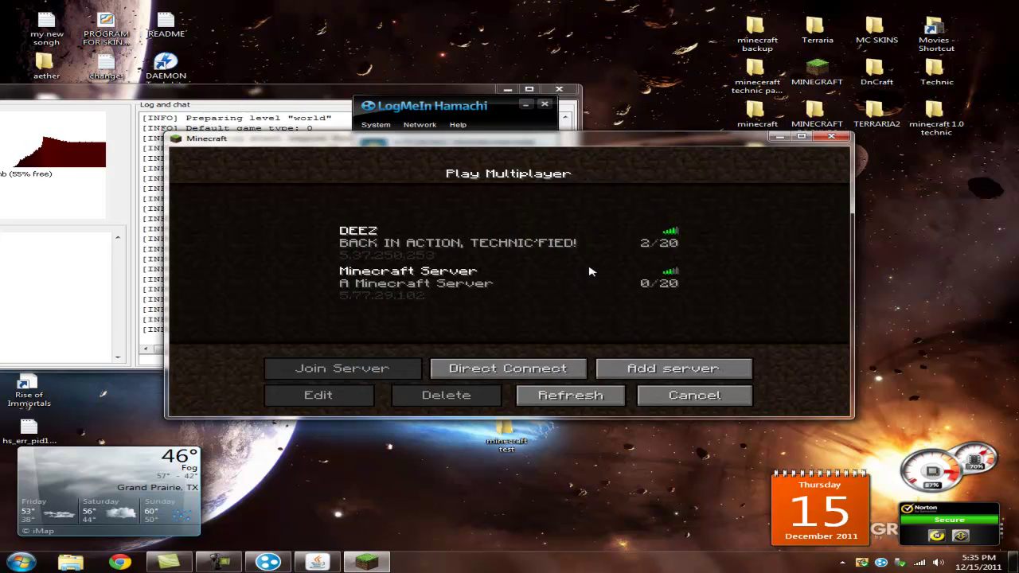
double_click(467, 275)
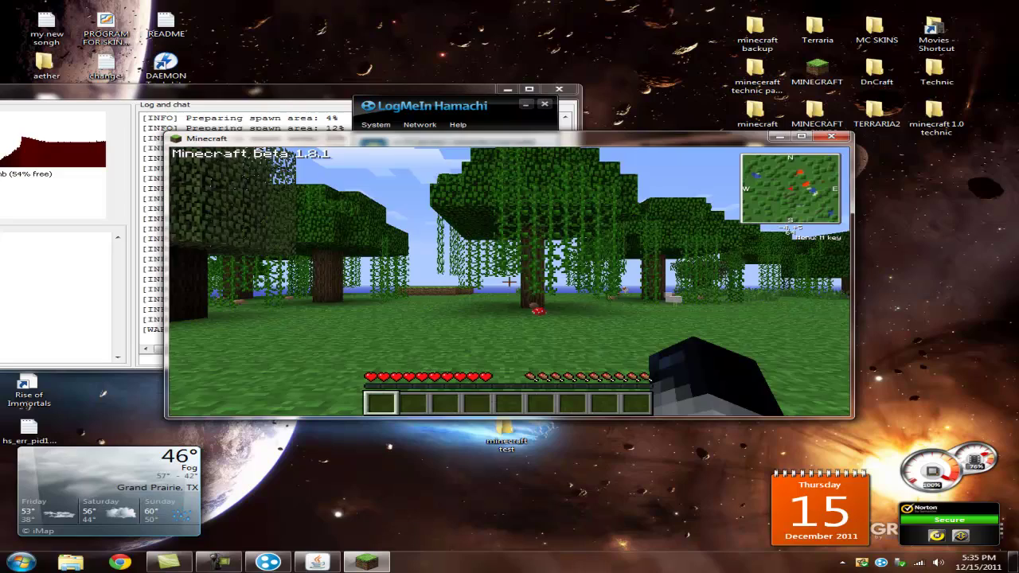
Step: Pause to check the game Options, then resume play on the server
mouse_move(509, 281)
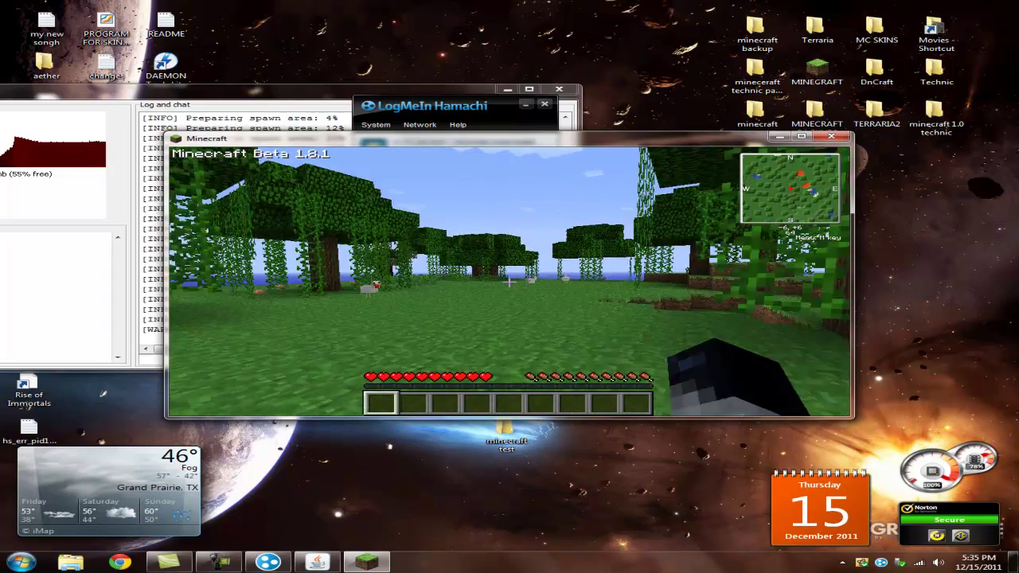
key("Escape")
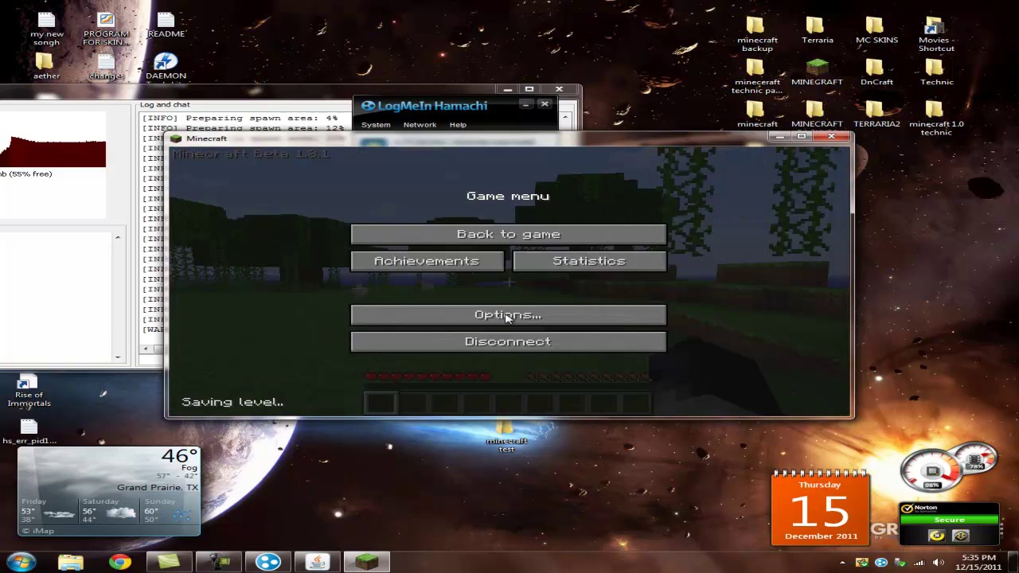
left_click(507, 317)
left_click(507, 391)
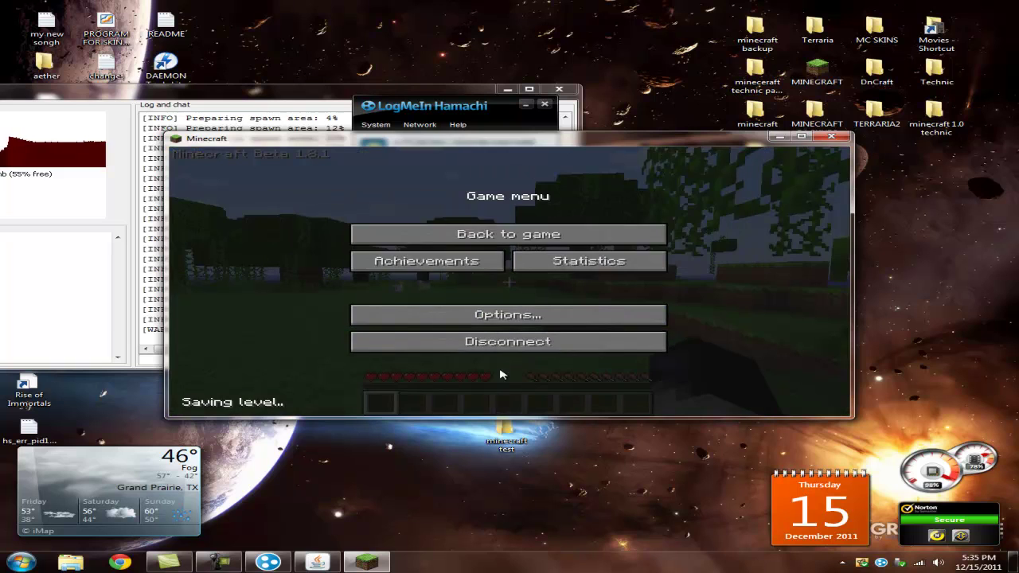
left_click(510, 233)
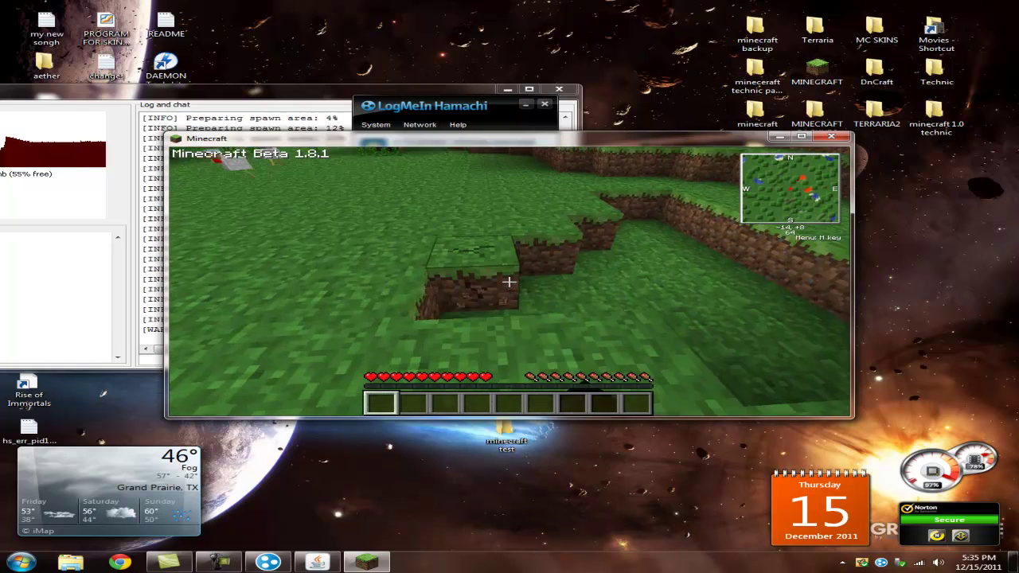
left_click(509, 281)
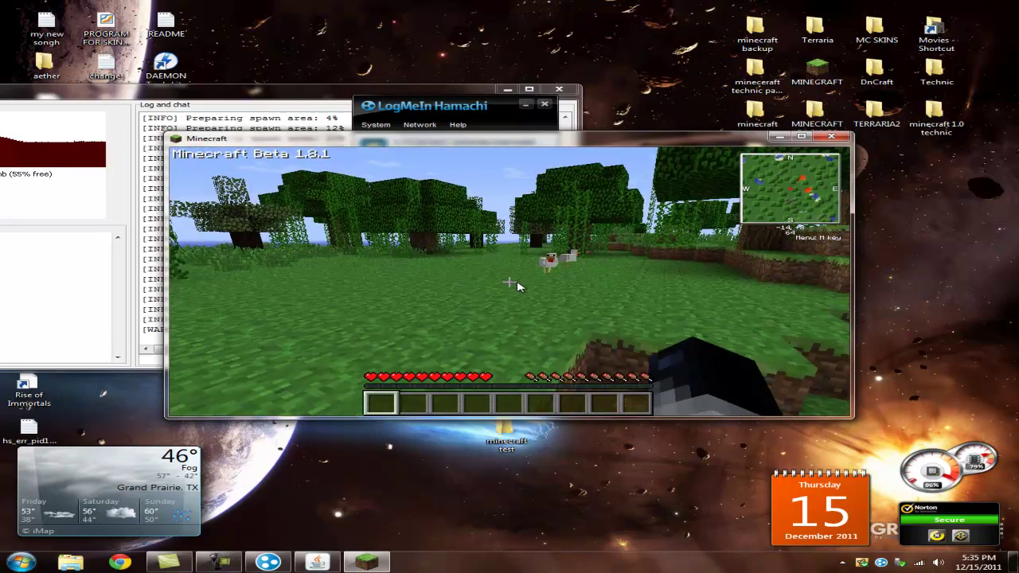
Step: Disconnect from the server to the title menu and bring up the screen recorder
key("Escape")
left_click(521, 338)
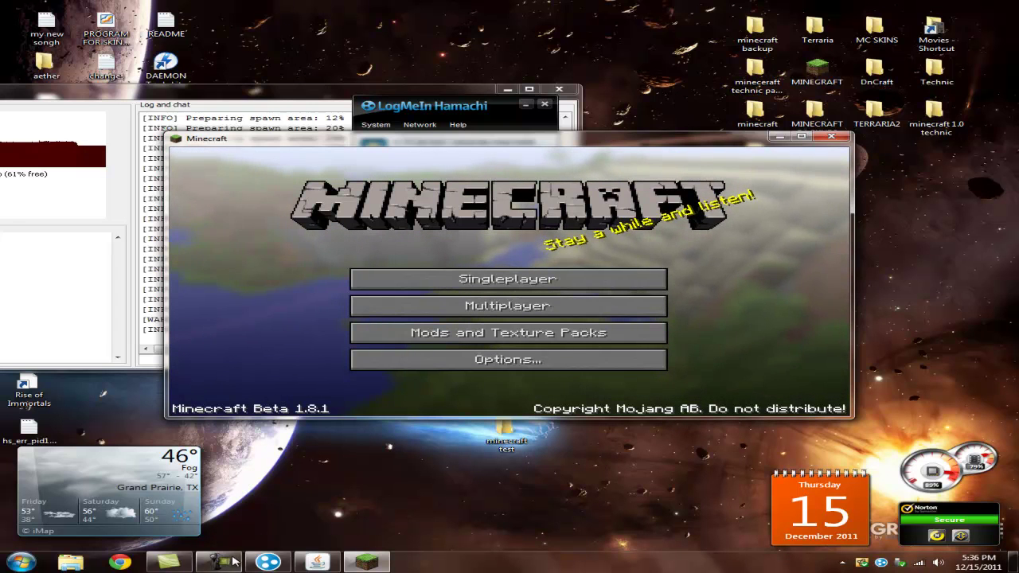
left_click(231, 562)
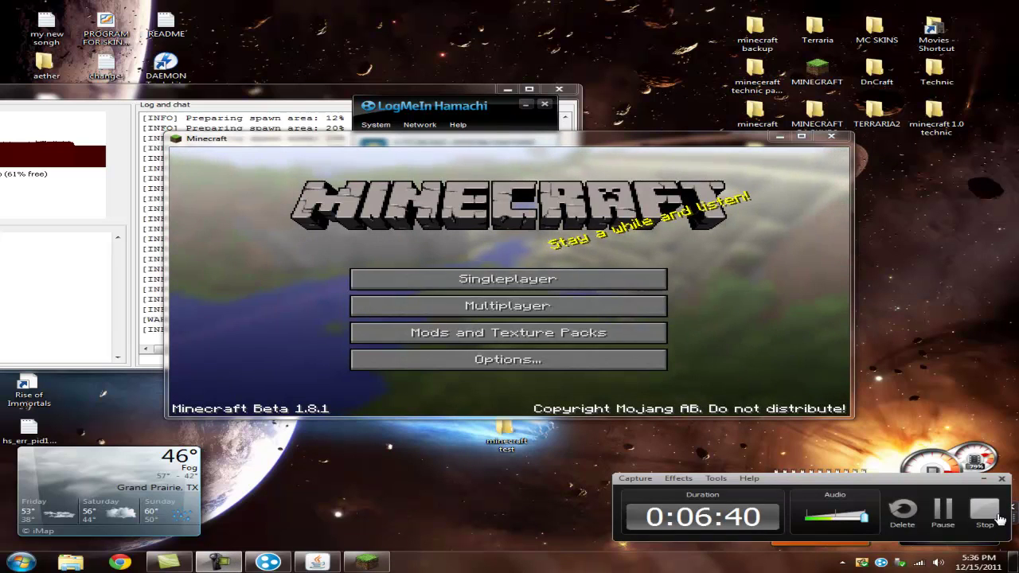